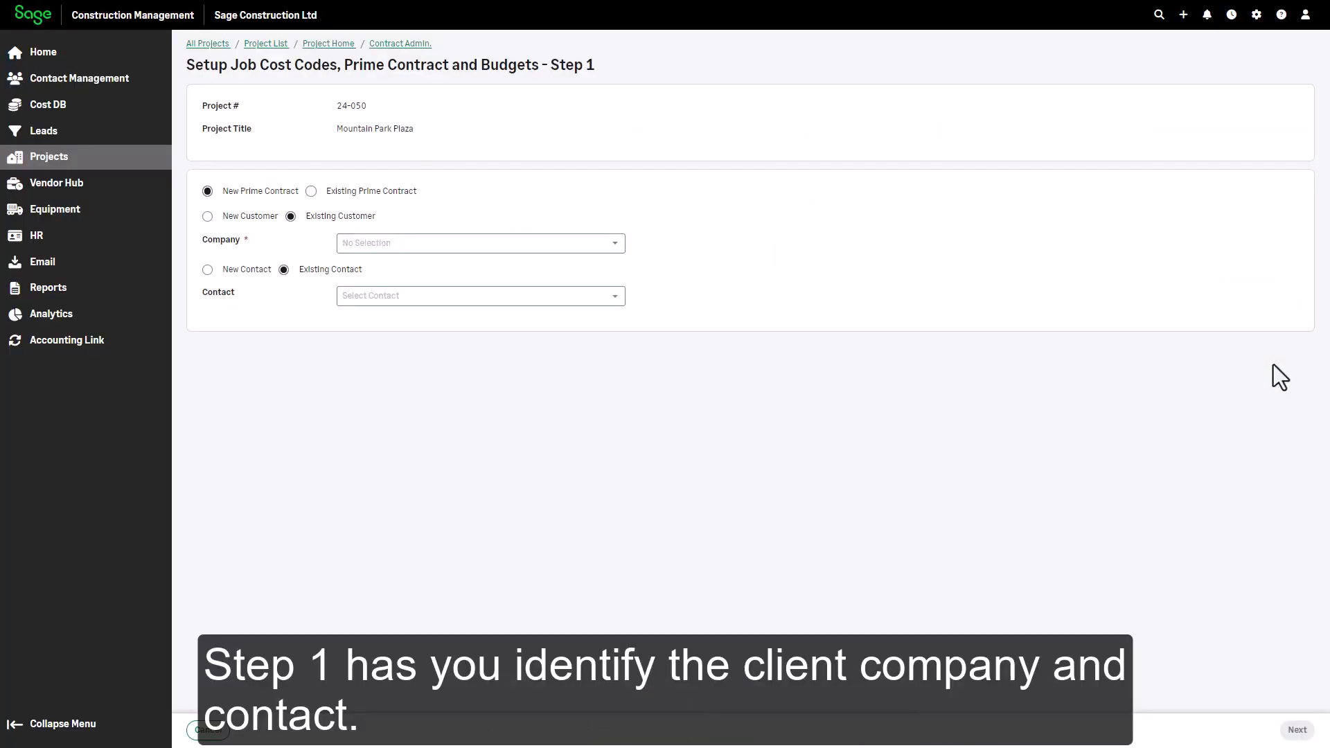
Step: Select Fredman Properties and its contact as the existing customer, and choose the Microsoft Excel import file as the setup source
{"action": "left_click", "coordinate": [615, 245]}
{"action": "left_click", "coordinate": [485, 350]}
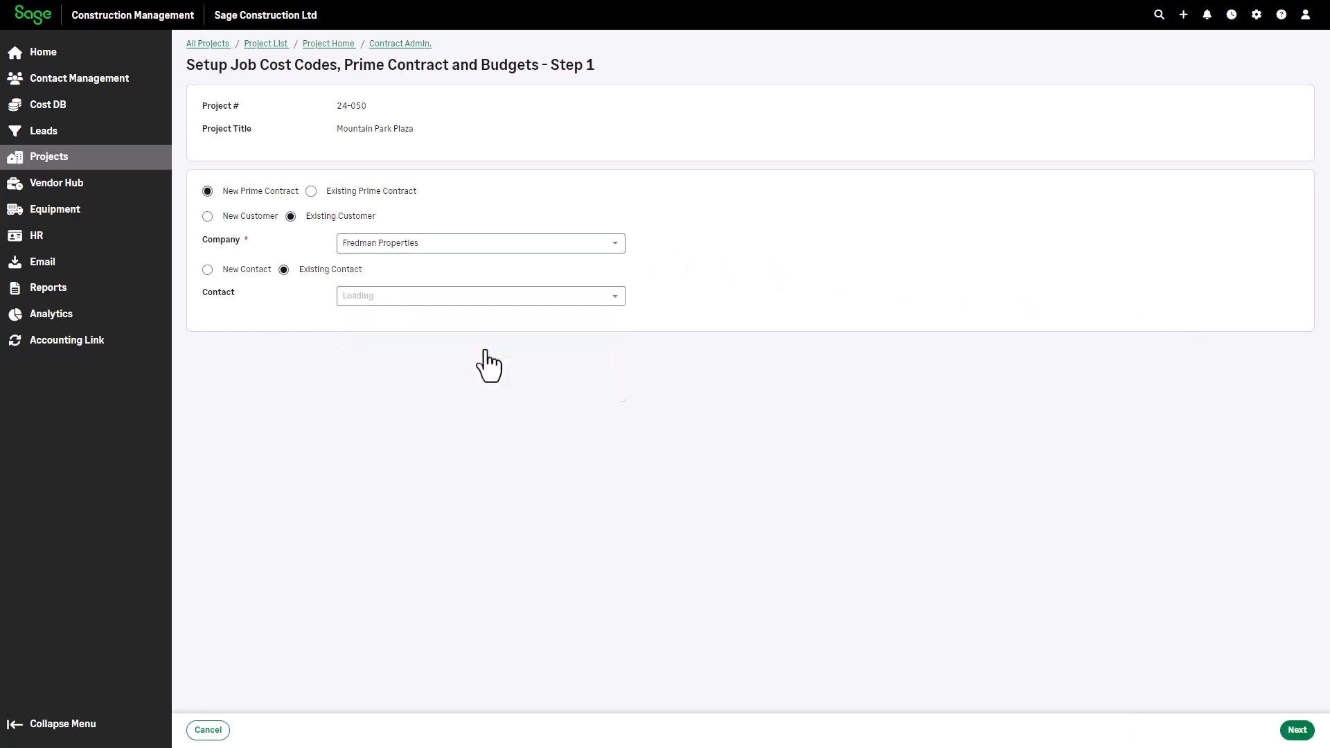
{"action": "left_click", "coordinate": [505, 298]}
{"action": "left_click", "coordinate": [458, 342]}
{"action": "left_click", "coordinate": [1298, 731]}
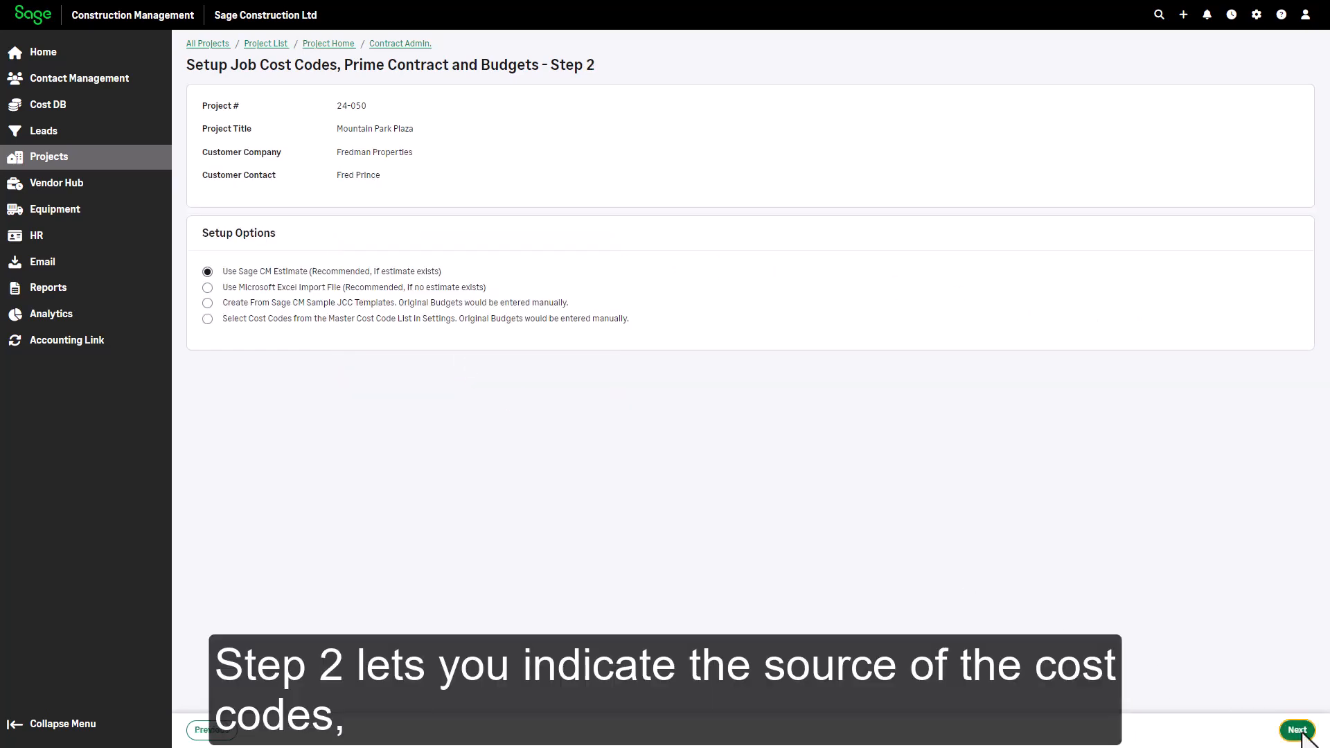
{"action": "left_click", "coordinate": [208, 289]}
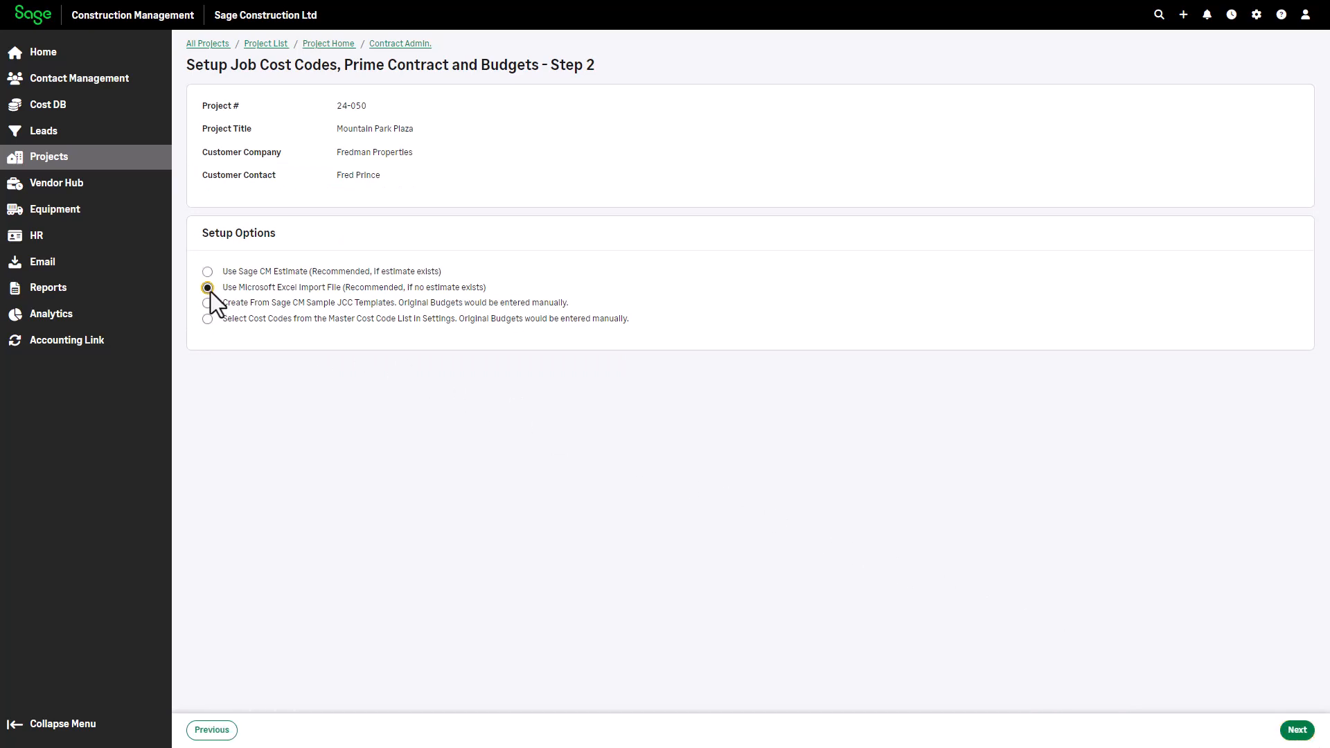
{"action": "left_click", "coordinate": [1297, 730]}
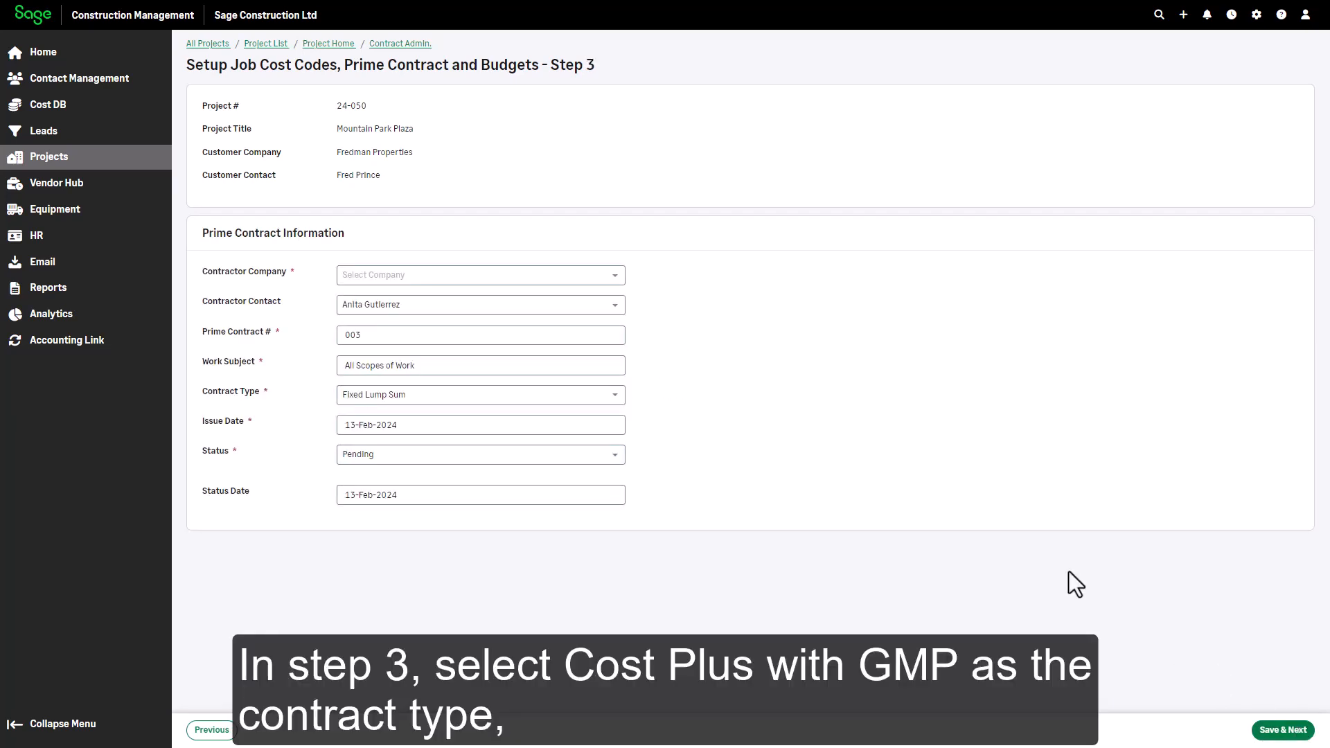
Step: Set the contract type to Cost Plus With GMP and the status to Approved, saving the prime contract information
{"action": "left_click", "coordinate": [609, 396]}
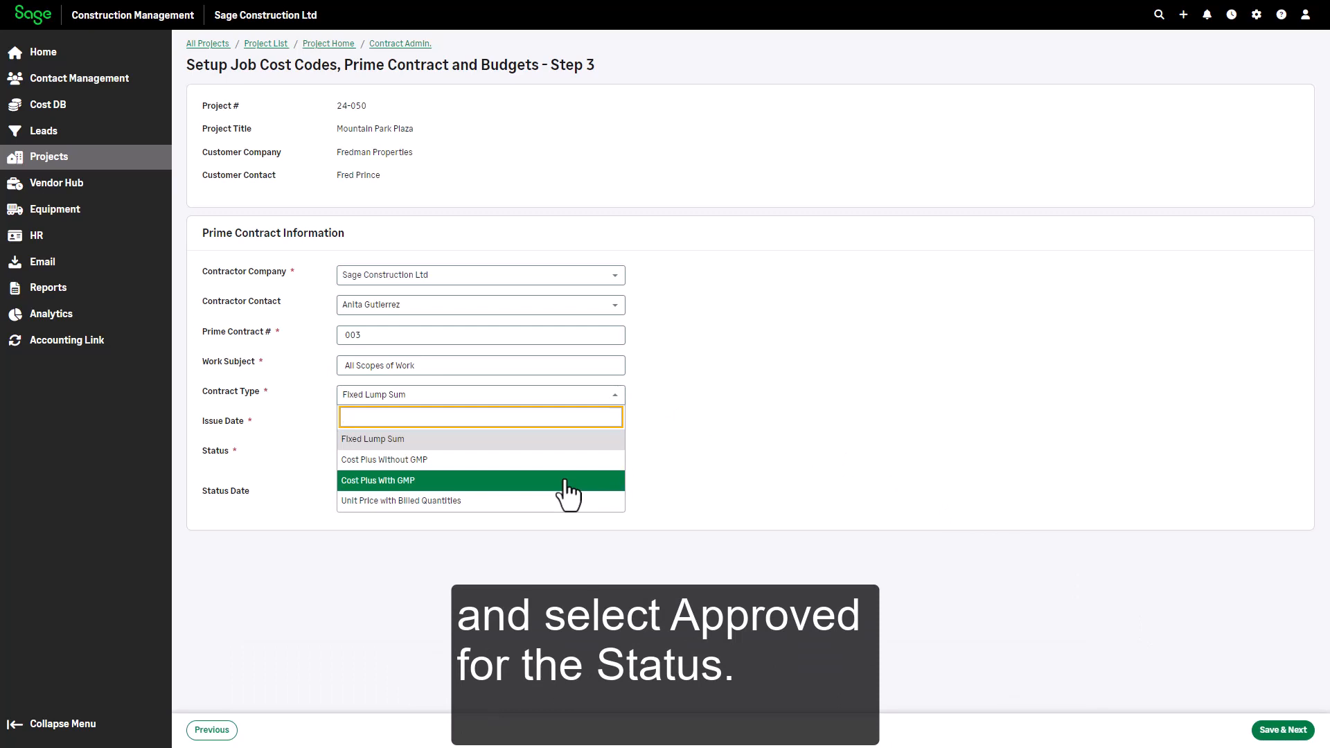
{"action": "left_click", "coordinate": [566, 482]}
{"action": "left_click", "coordinate": [562, 457]}
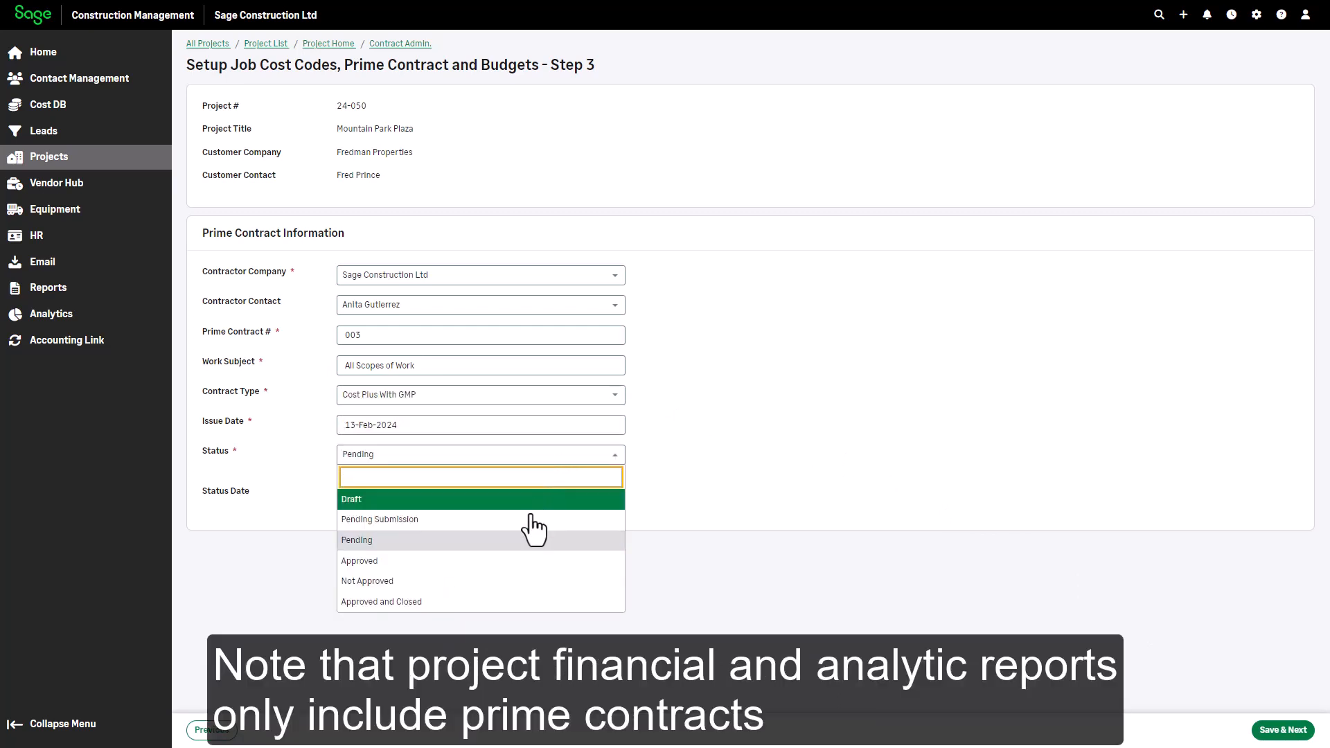
{"action": "left_click", "coordinate": [504, 562]}
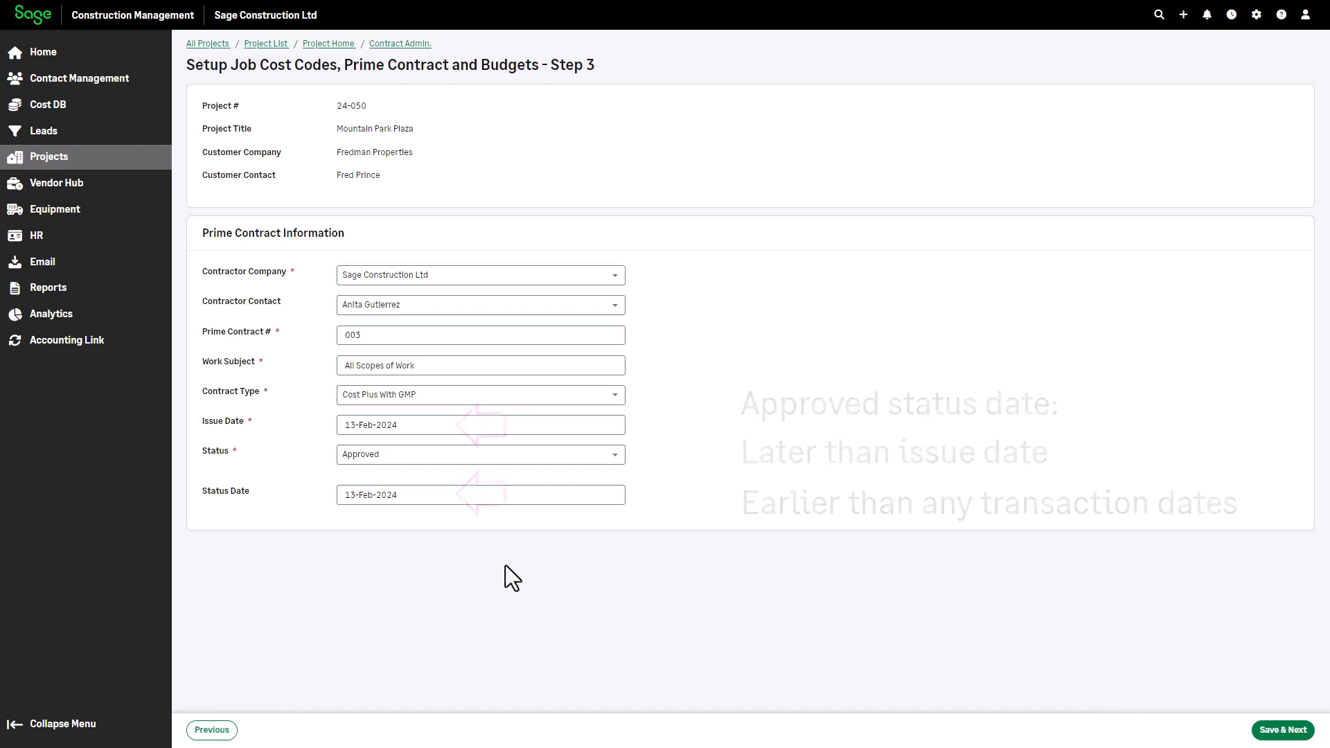
{"action": "left_click", "coordinate": [1278, 730]}
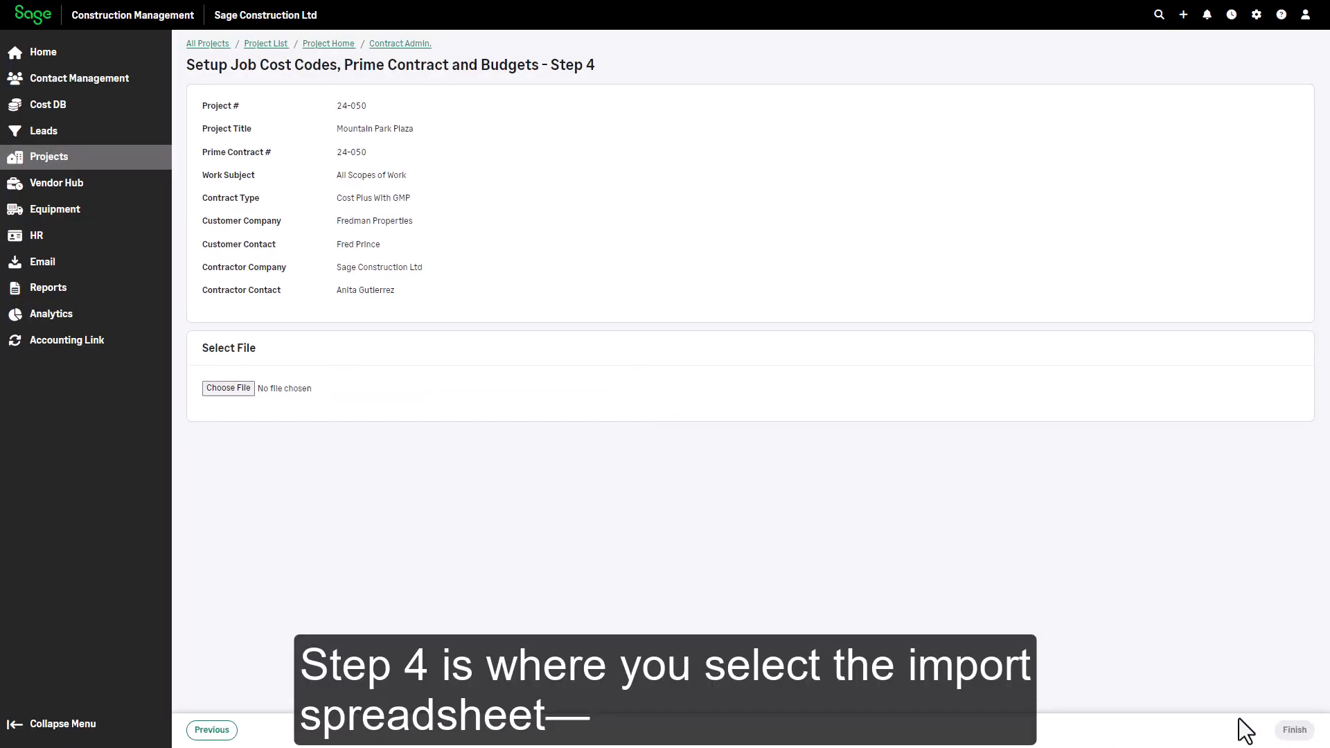
Step: Import the cost codes and budgets from 04-03_ImportPrimeContractAndBudgets.xls and finish the setup wizard
{"action": "left_click", "coordinate": [223, 390]}
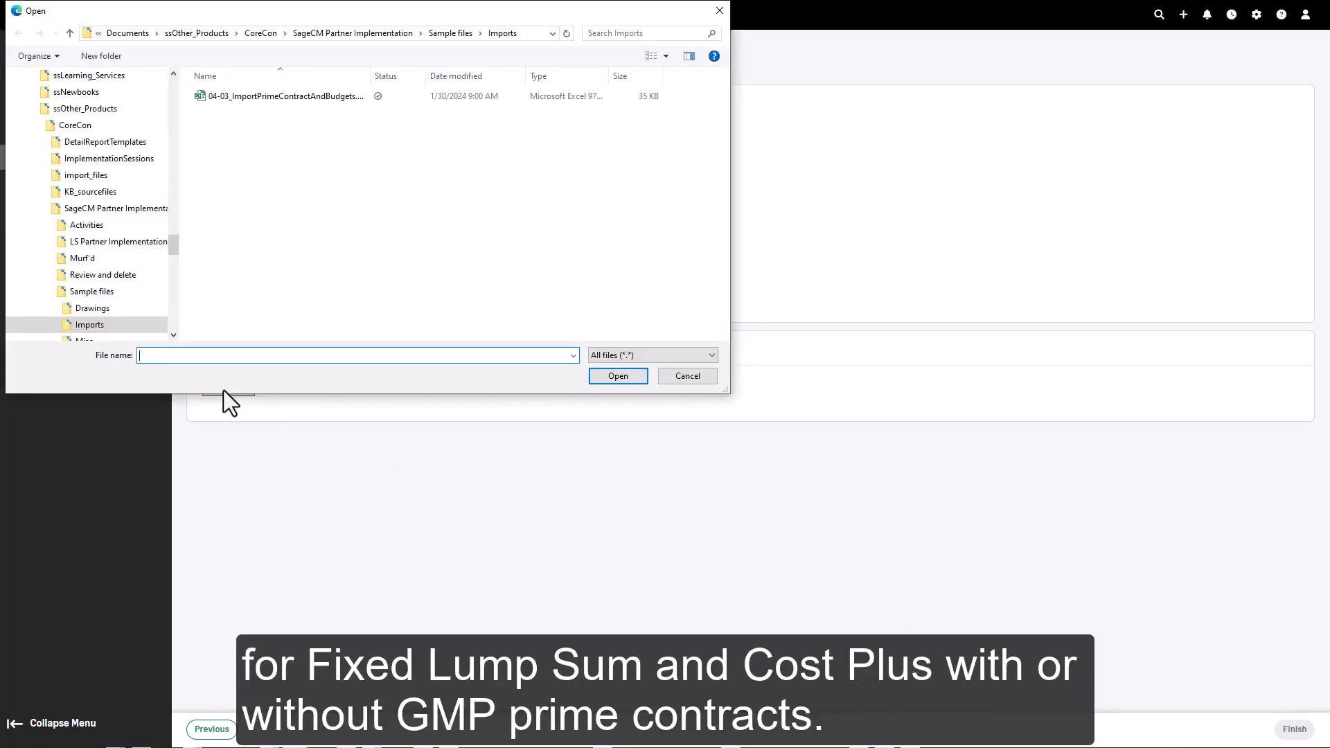
{"action": "double_click", "coordinate": [210, 97]}
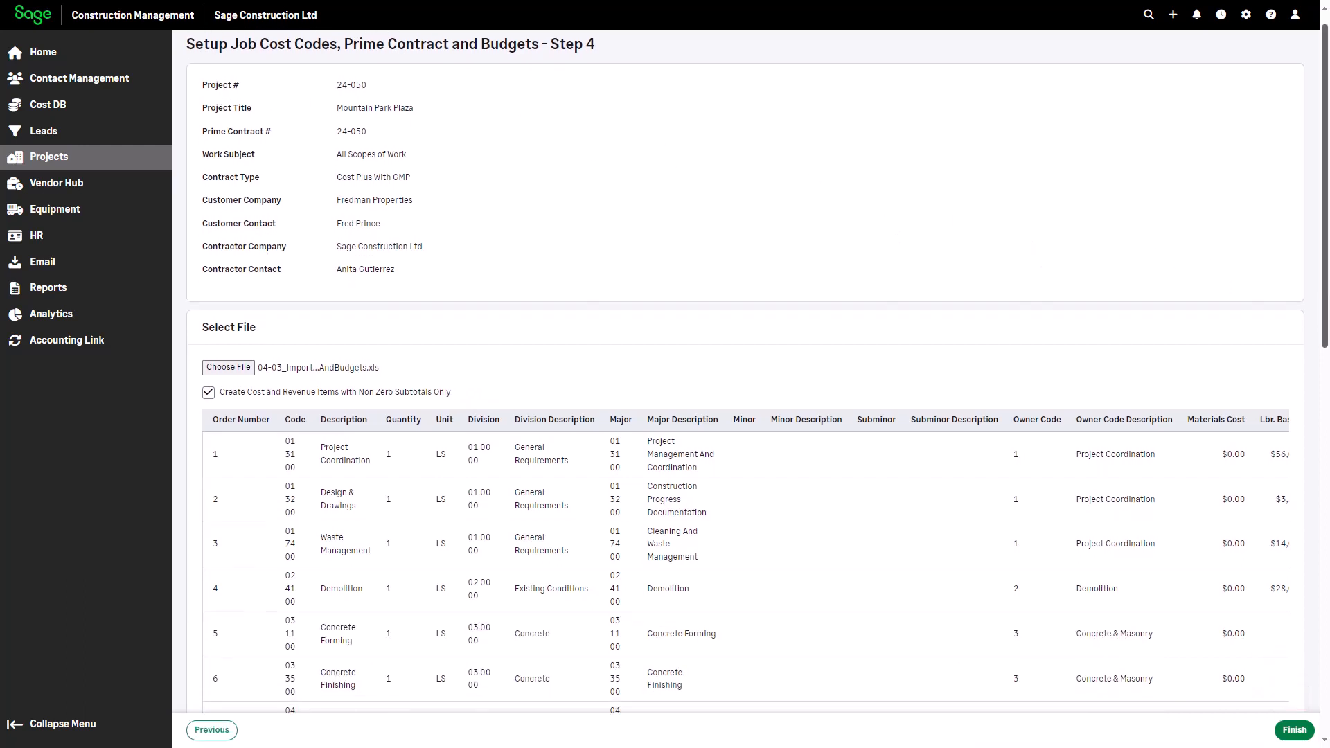
{"action": "scroll", "coordinate": [1239, 450], "scroll_direction": "down", "scroll_amount": 12}
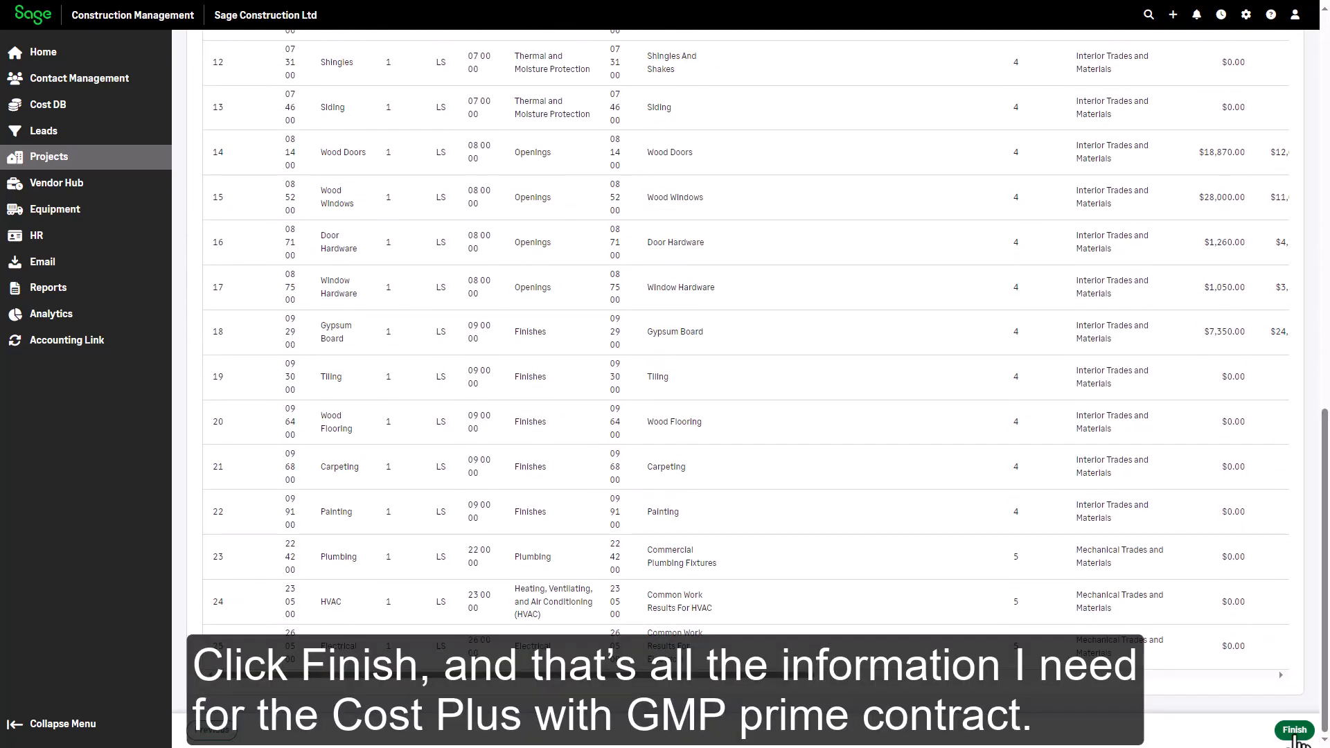
{"action": "left_click", "coordinate": [1294, 732]}
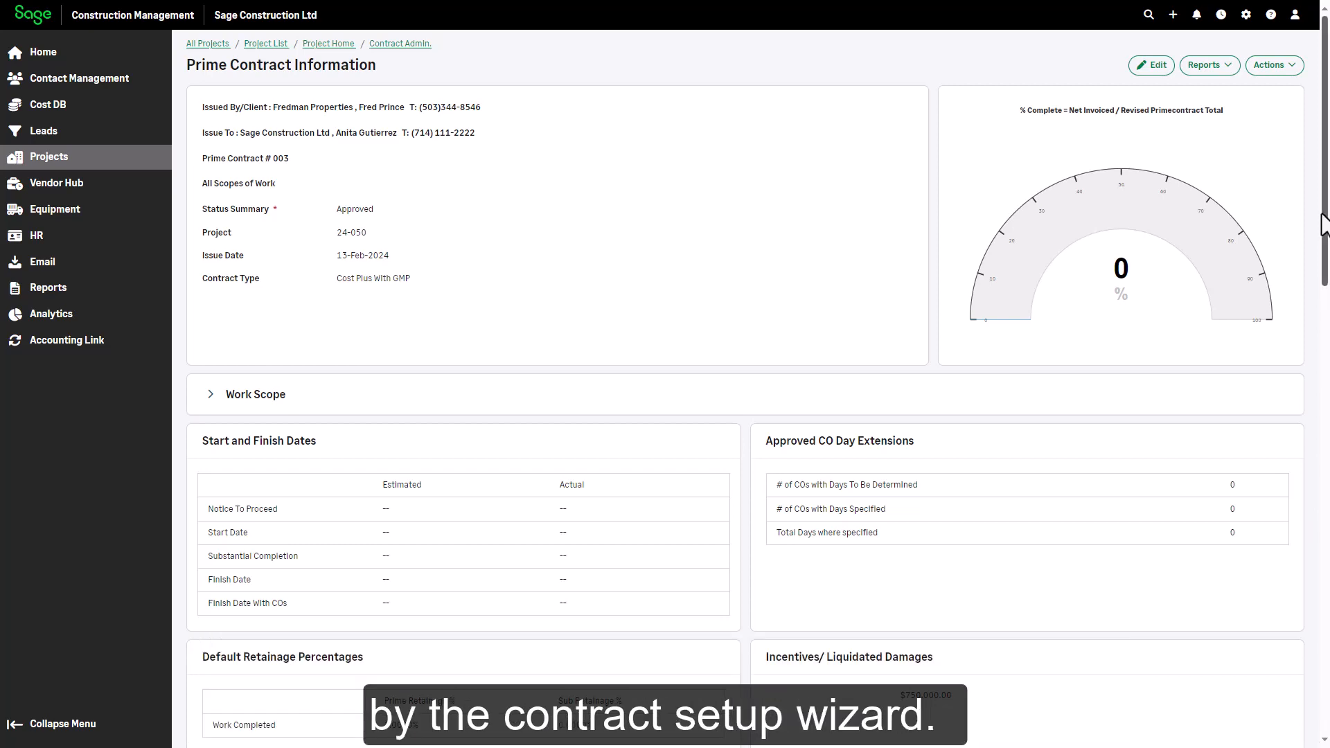
Step: Add a default CPR/CO markup item to the prime contract with the description Overhead
{"action": "left_click_drag", "start_coordinate": [1321, 216], "coordinate": [1321, 509]}
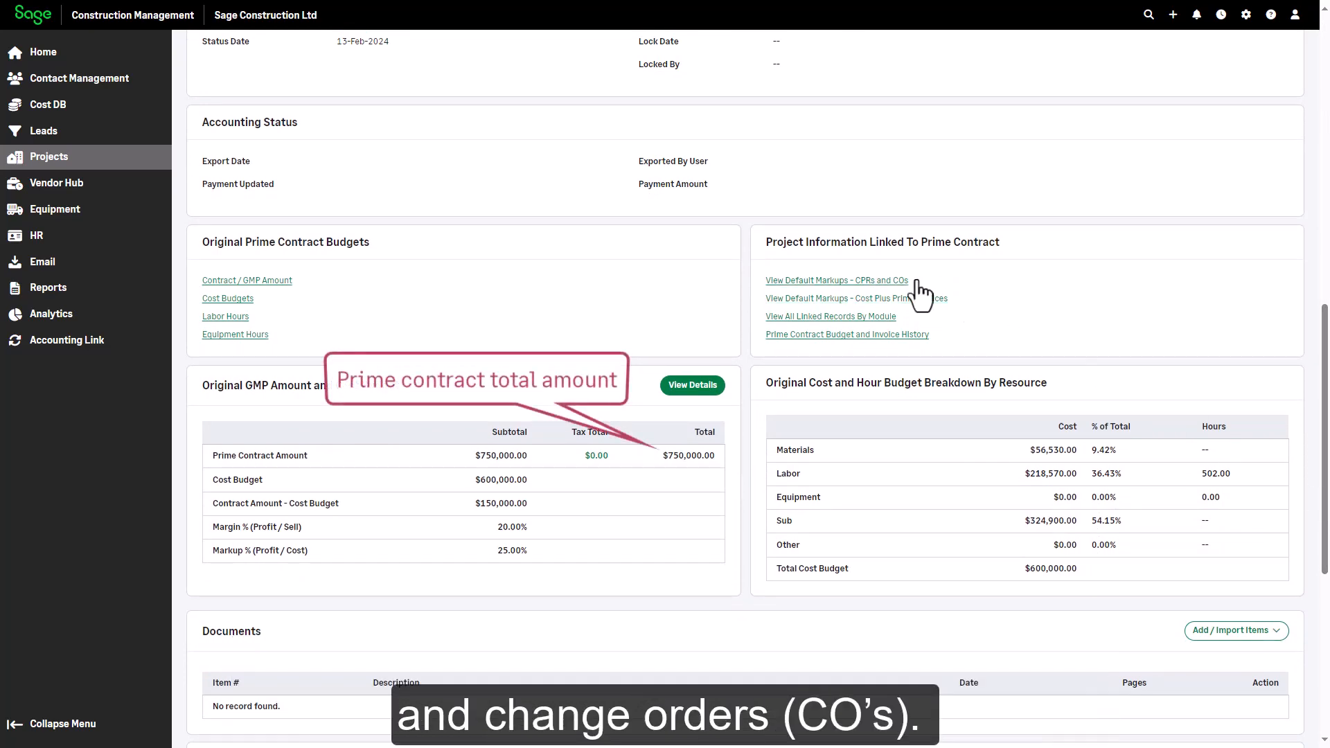
{"action": "left_click", "coordinate": [917, 282]}
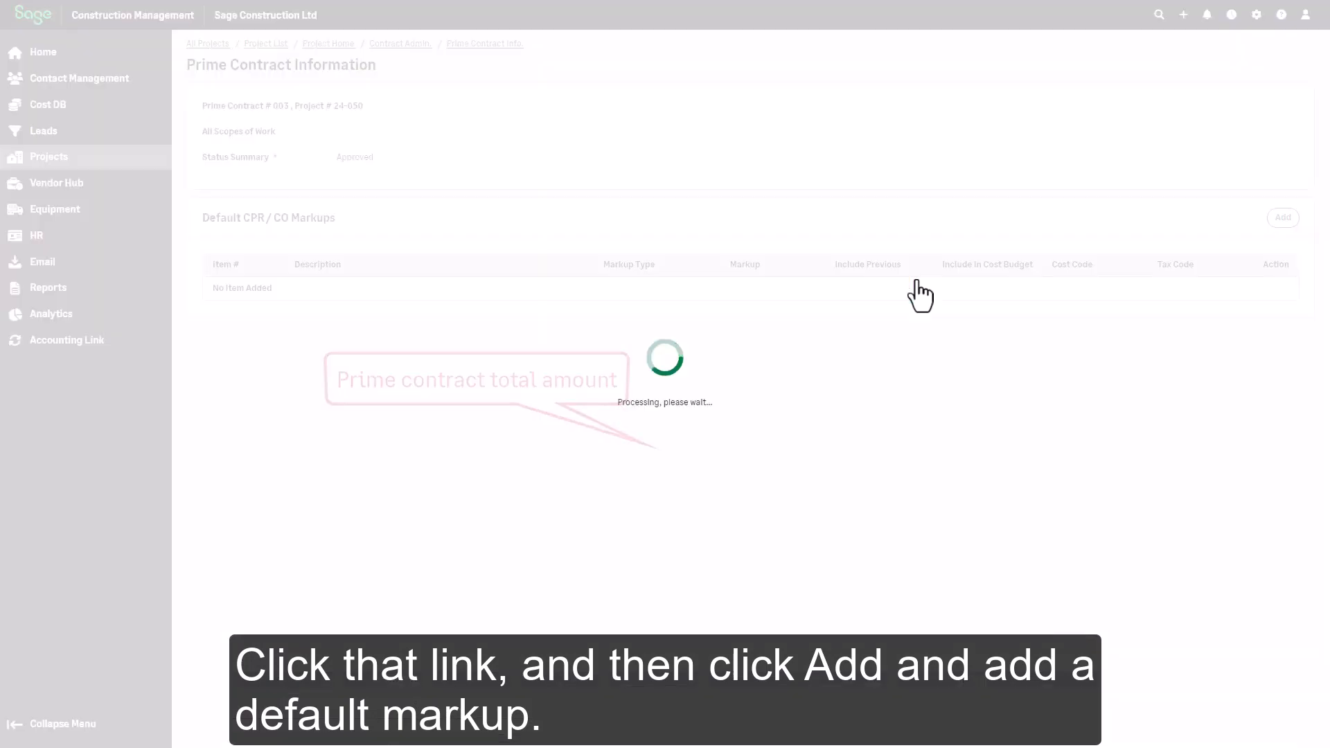
{"action": "left_click", "coordinate": [1278, 219]}
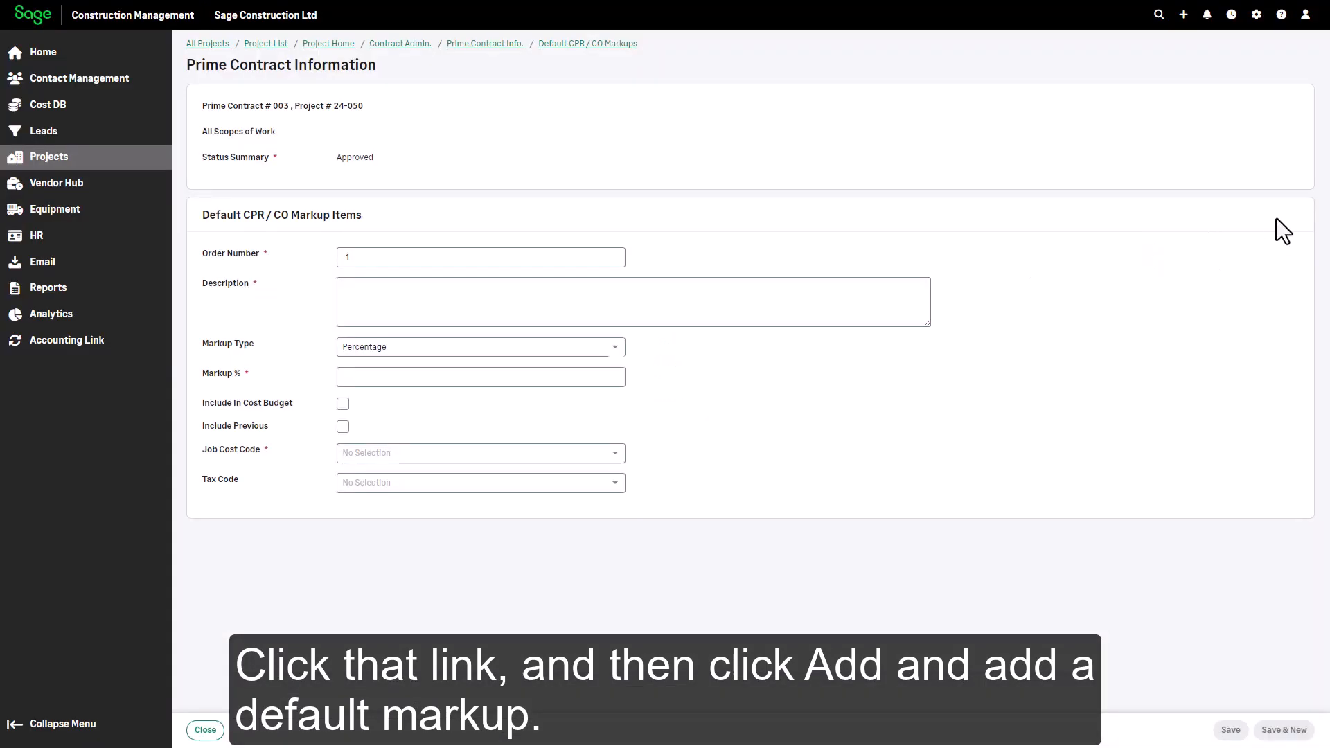
{"action": "left_click", "coordinate": [824, 287]}
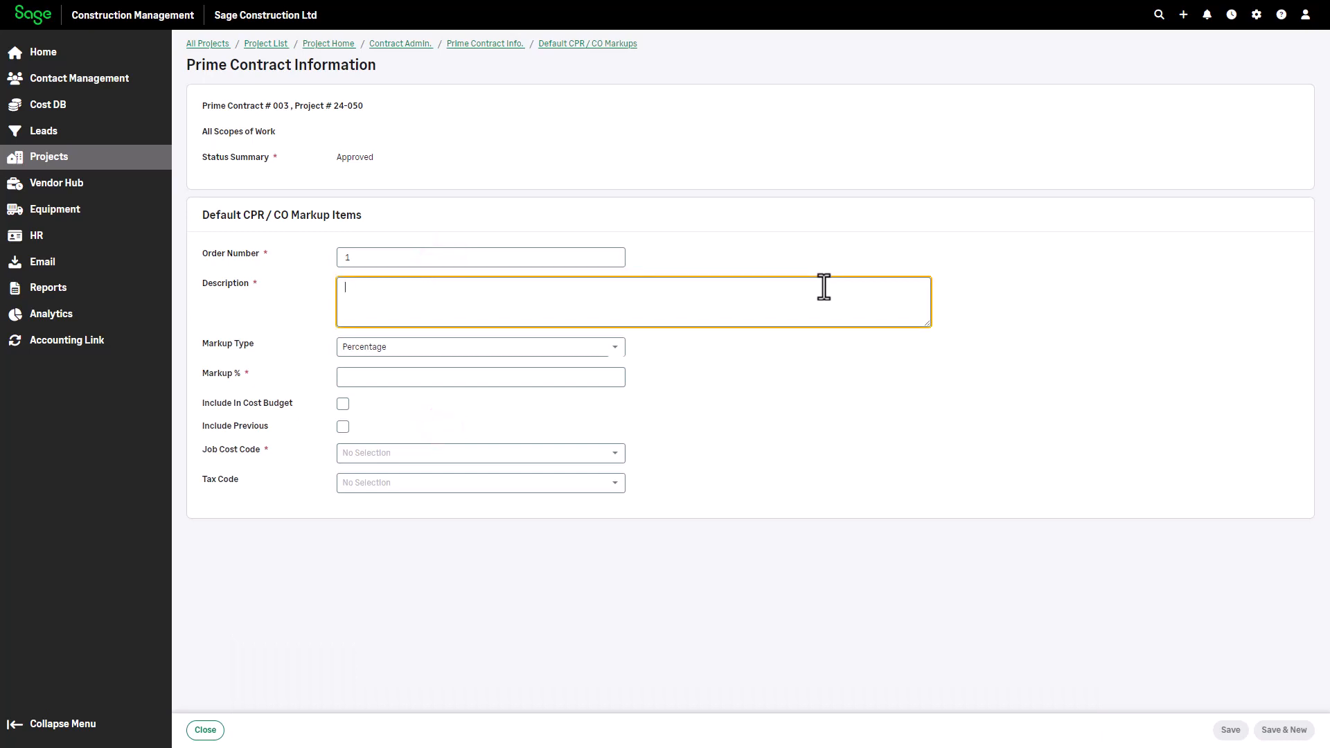
{"action": "type", "text": "Overhead"}
{"action": "key", "text": "Tab"}
Step: Set the Overhead markup to 5 percent with Include Previous and job cost code 01 31 00 Project Coordination, and save it
{"action": "left_click", "coordinate": [619, 348]}
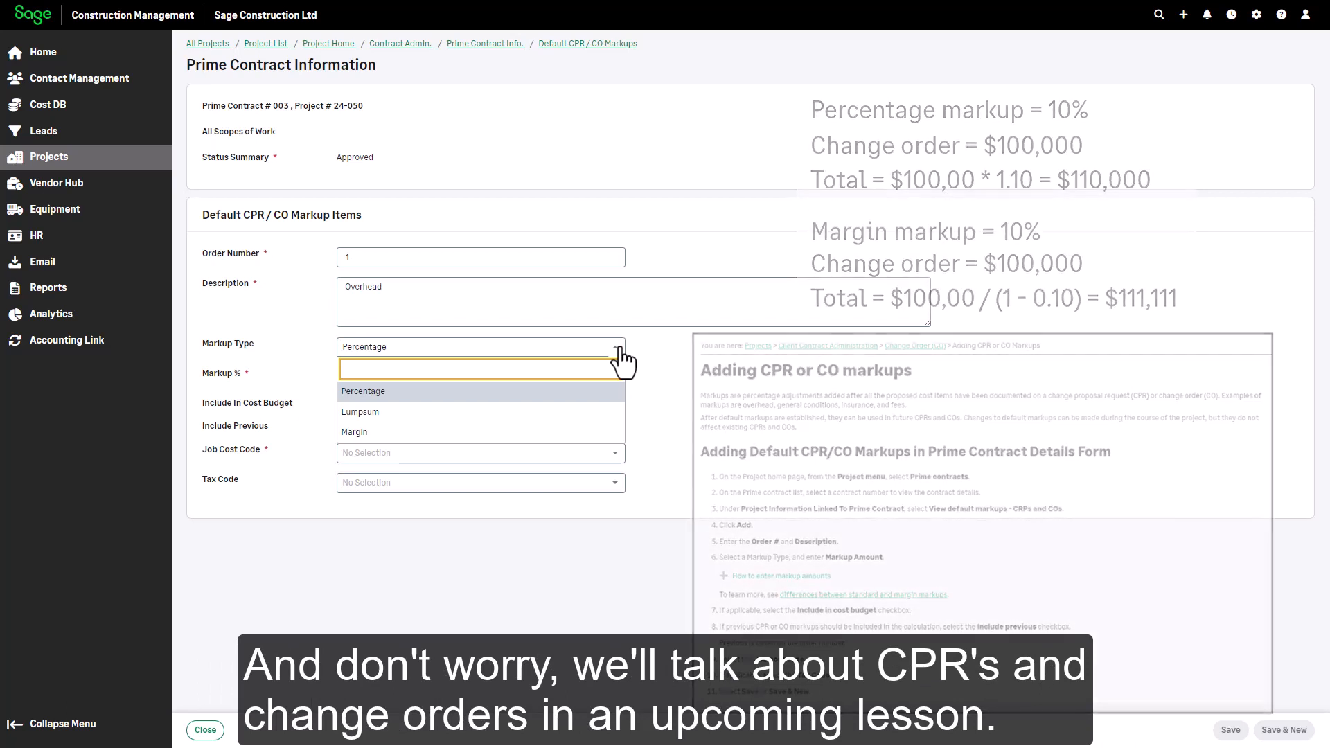
{"action": "left_click", "coordinate": [618, 347]}
{"action": "left_click", "coordinate": [468, 376]}
{"action": "type", "text": "5"}
{"action": "key", "text": "Tab"}
{"action": "key", "text": "Tab"}
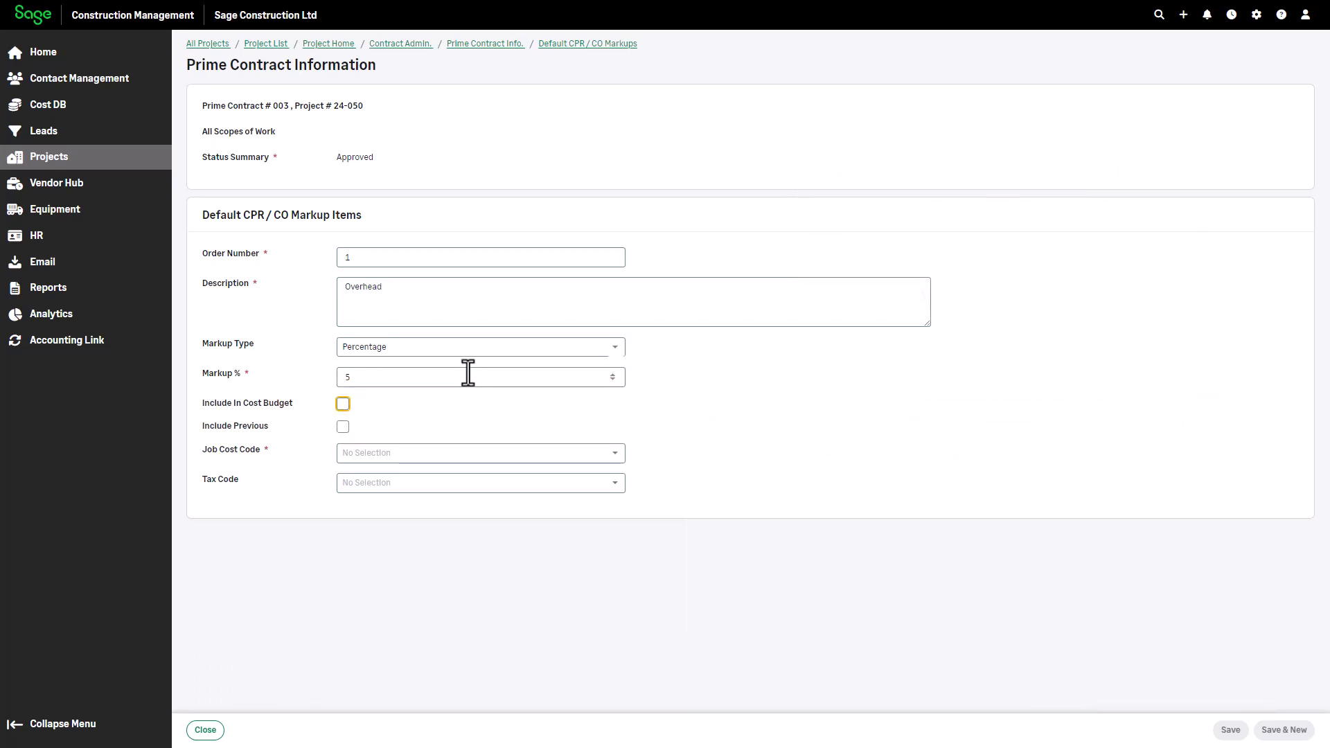
{"action": "key", "text": "space"}
{"action": "left_click", "coordinate": [607, 455]}
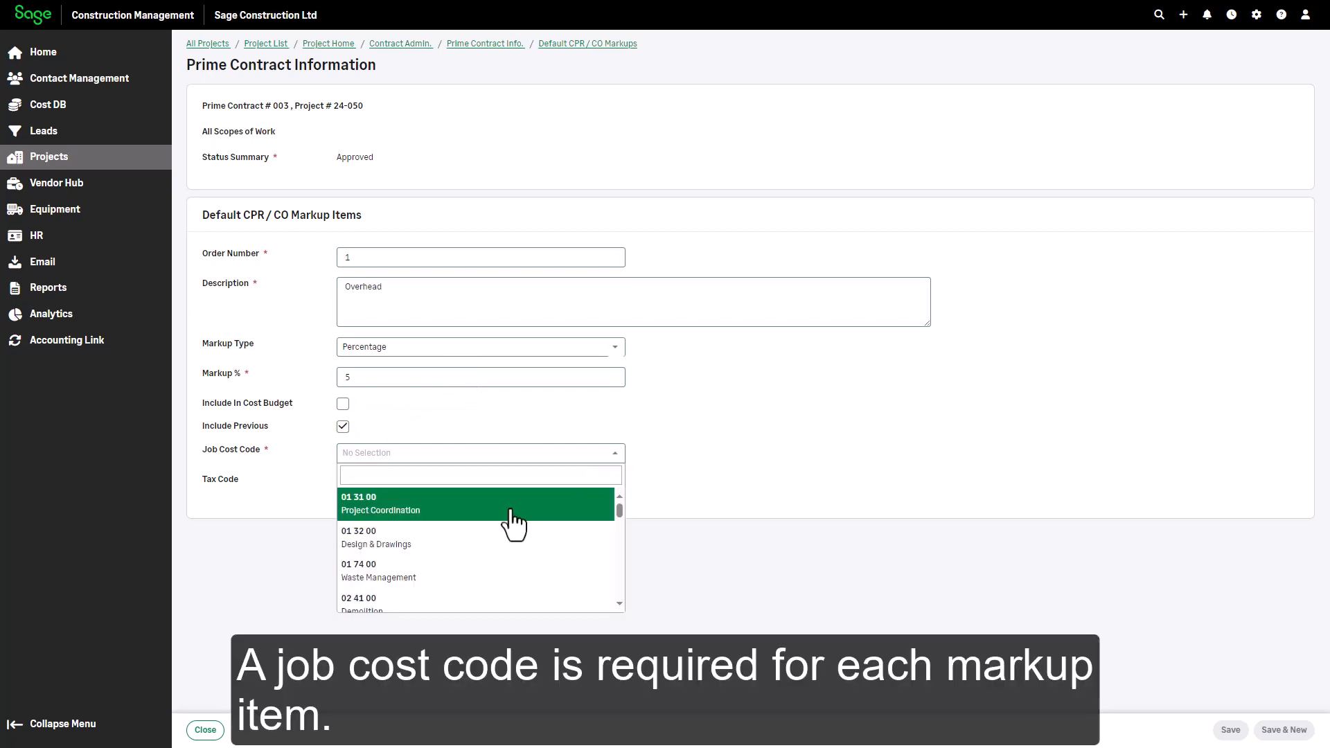
{"action": "left_click", "coordinate": [513, 525]}
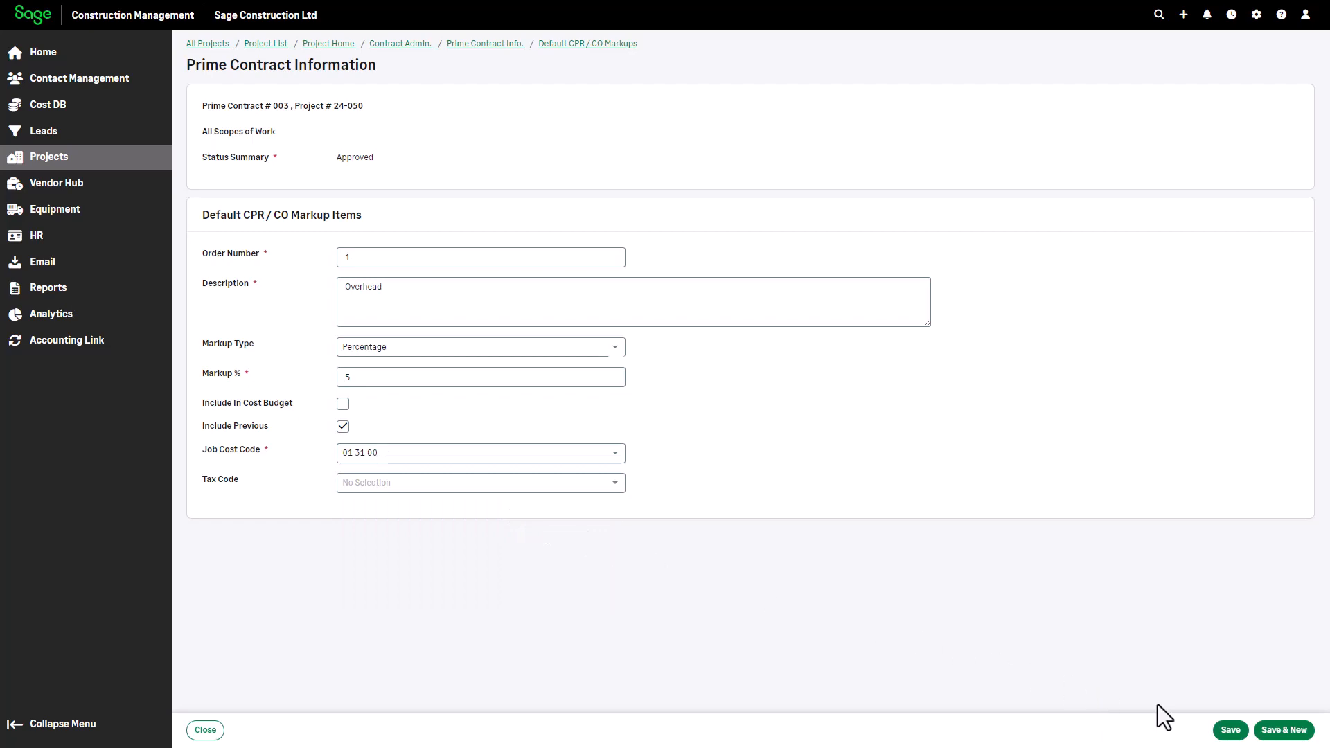
{"action": "left_click", "coordinate": [1231, 730]}
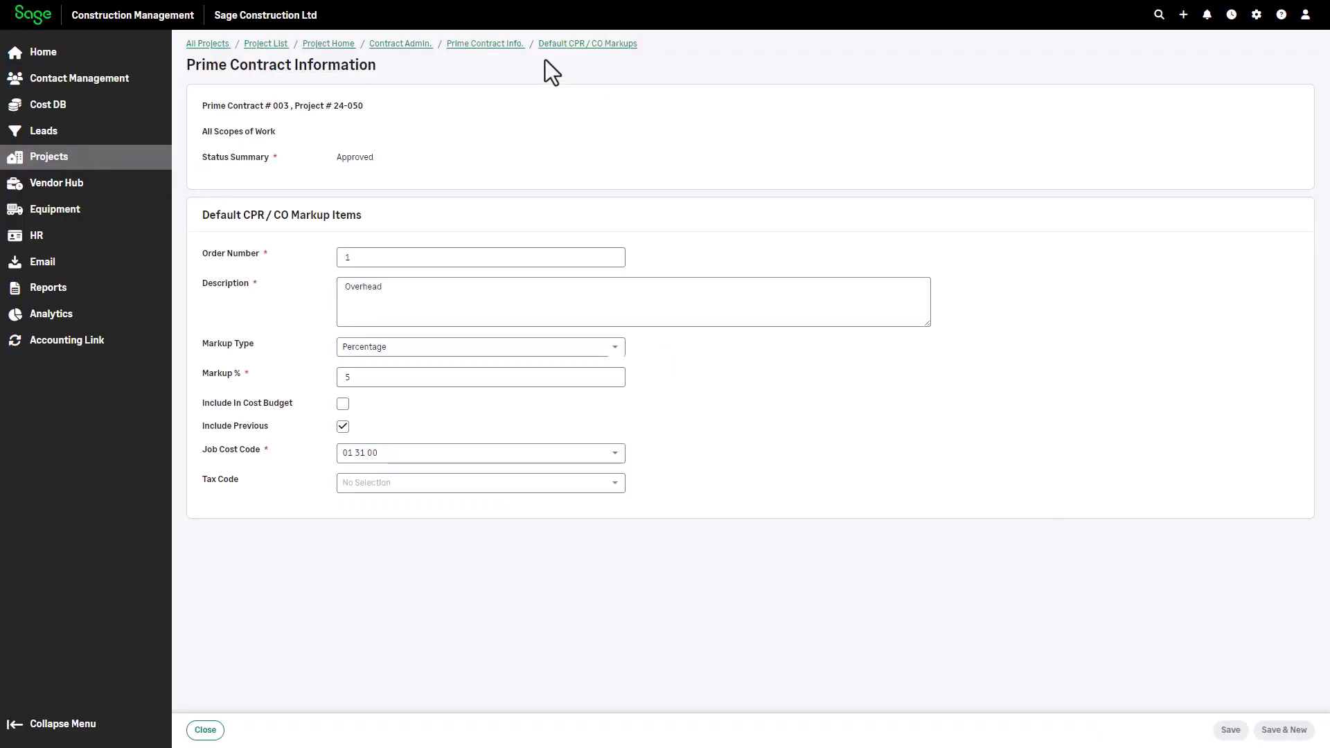
Step: Return to the prime contract and add a default Cost Plus prime invoice markup with the description Sales Tax
{"action": "left_click", "coordinate": [485, 44]}
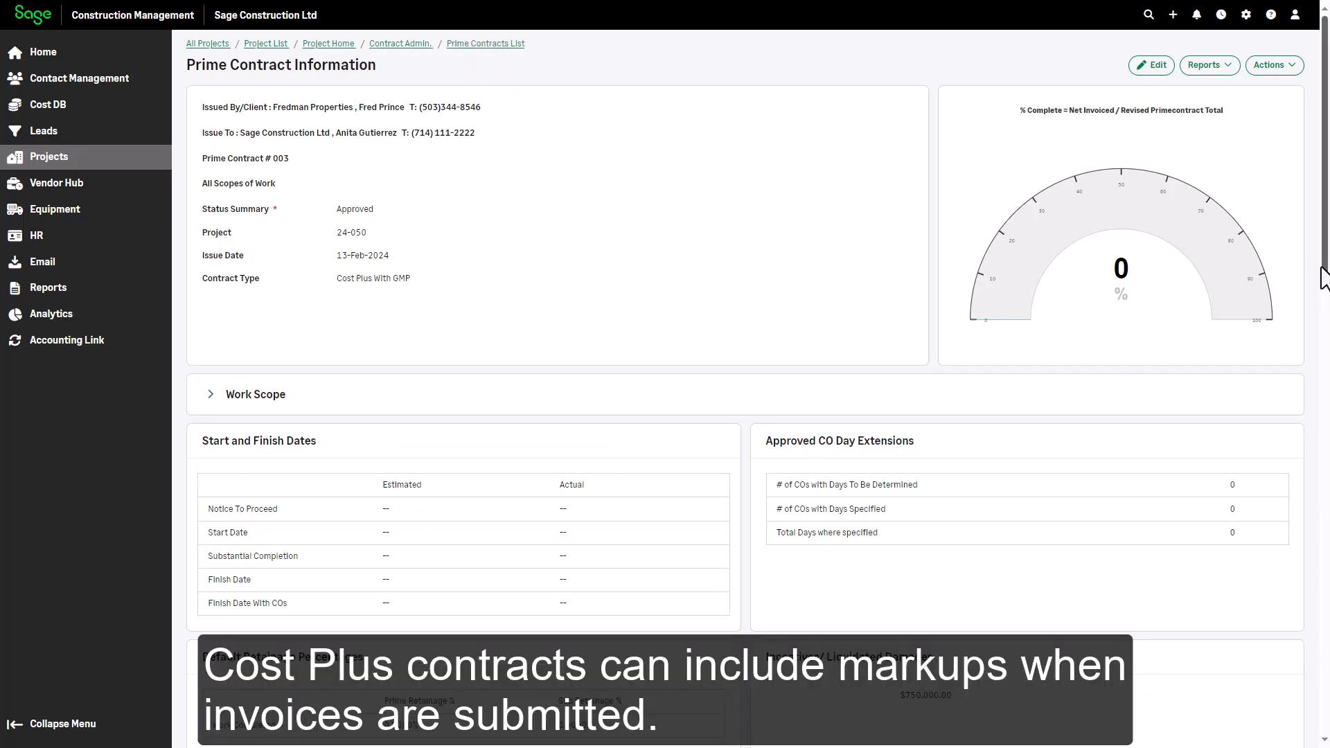
{"action": "scroll", "coordinate": [1323, 277], "scroll_direction": "down", "scroll_amount": 8}
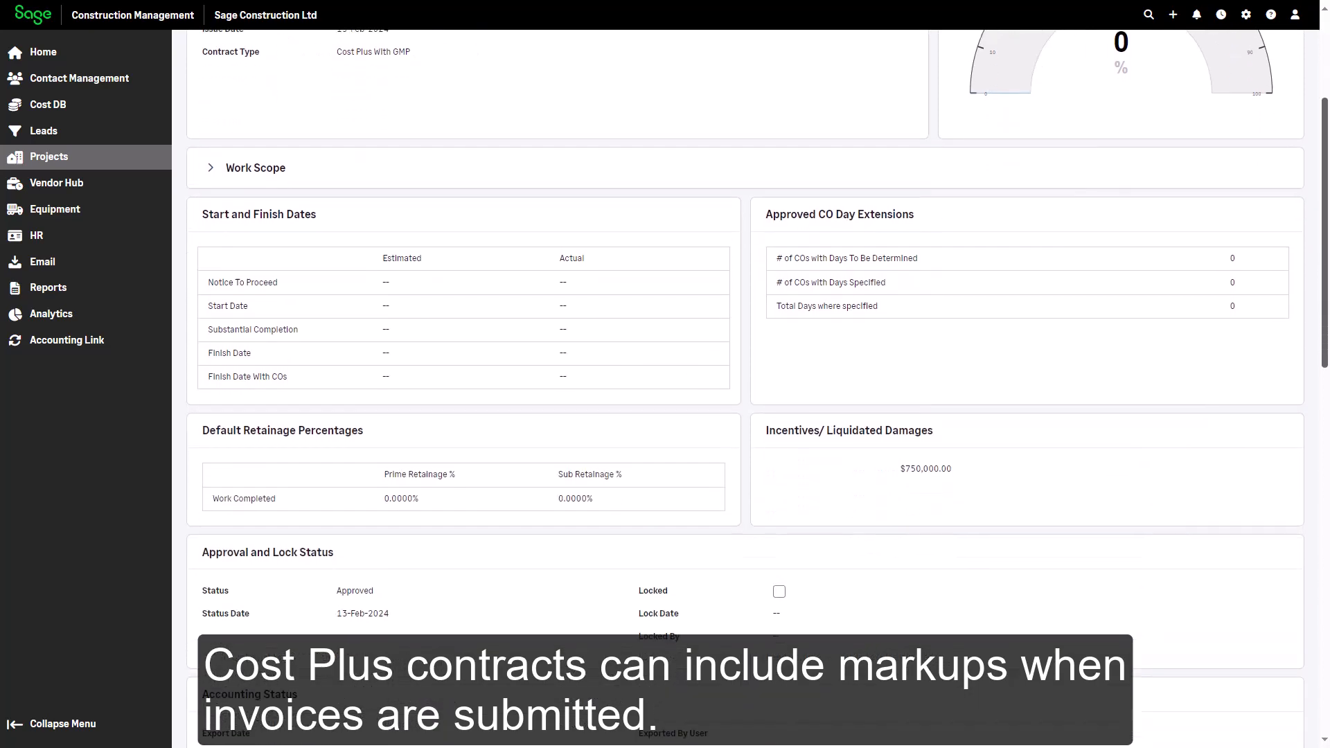
{"action": "scroll", "coordinate": [1323, 567], "scroll_direction": "down", "scroll_amount": 5}
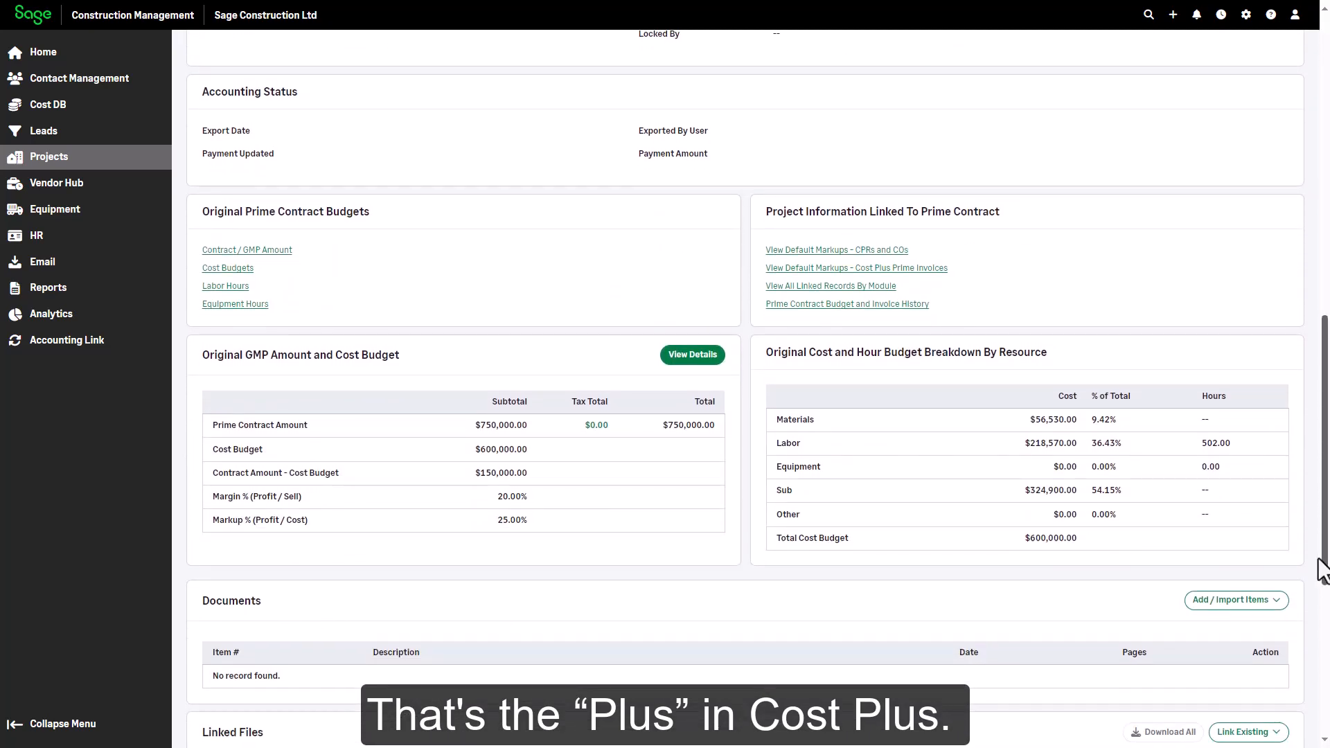
{"action": "left_click", "coordinate": [938, 272]}
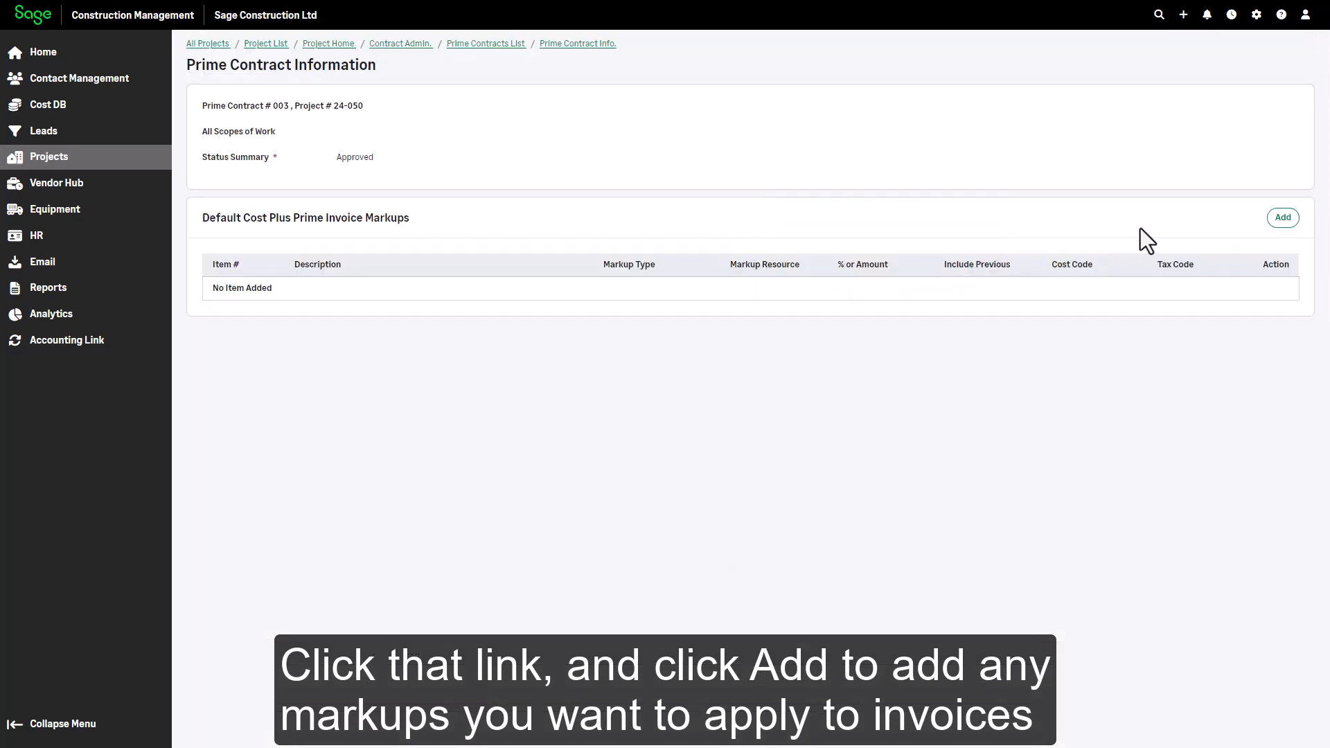
{"action": "left_click", "coordinate": [1279, 221]}
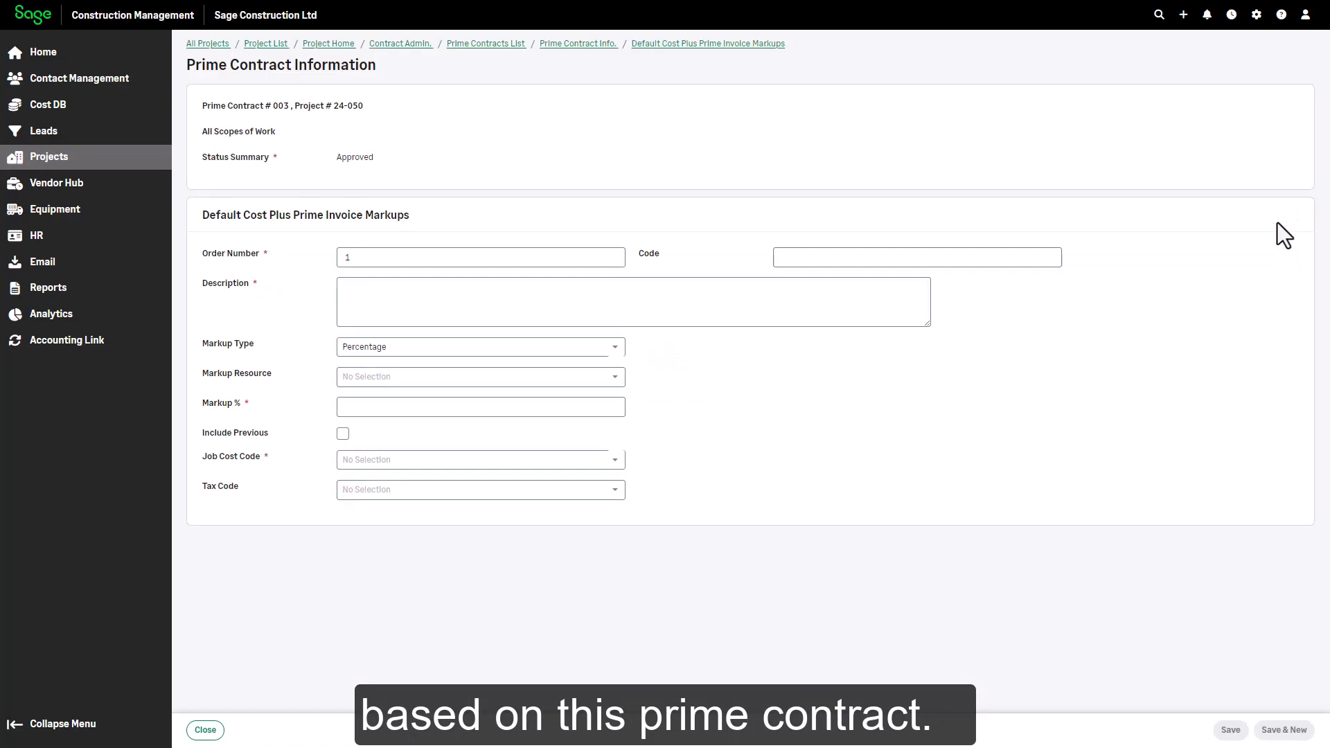
{"action": "left_click", "coordinate": [775, 311]}
{"action": "type", "text": "Sales Tax"}
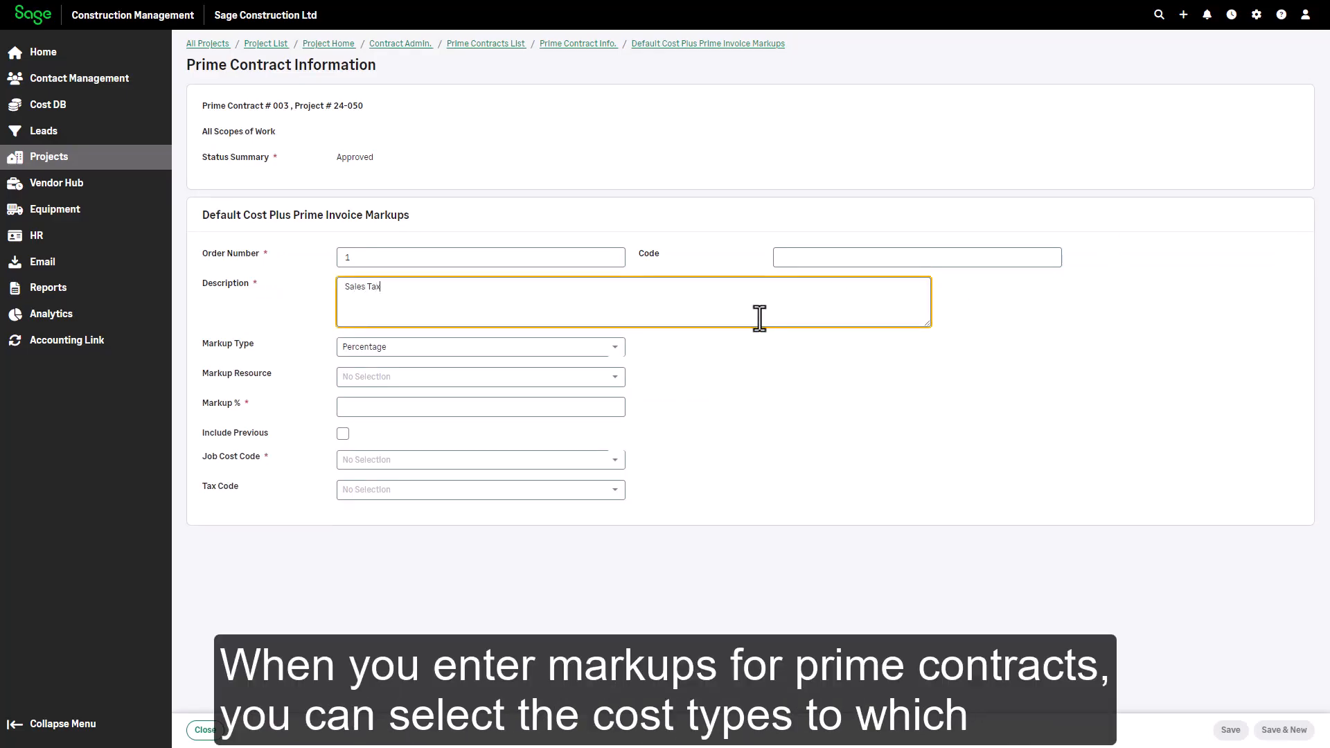
{"action": "key", "text": "Tab"}
Step: Limit the Sales Tax markup to M resource lines of bills, misc. expenses and WO at 5 percent, assign cost code 01 31 00, and save
{"action": "left_click", "coordinate": [614, 377]}
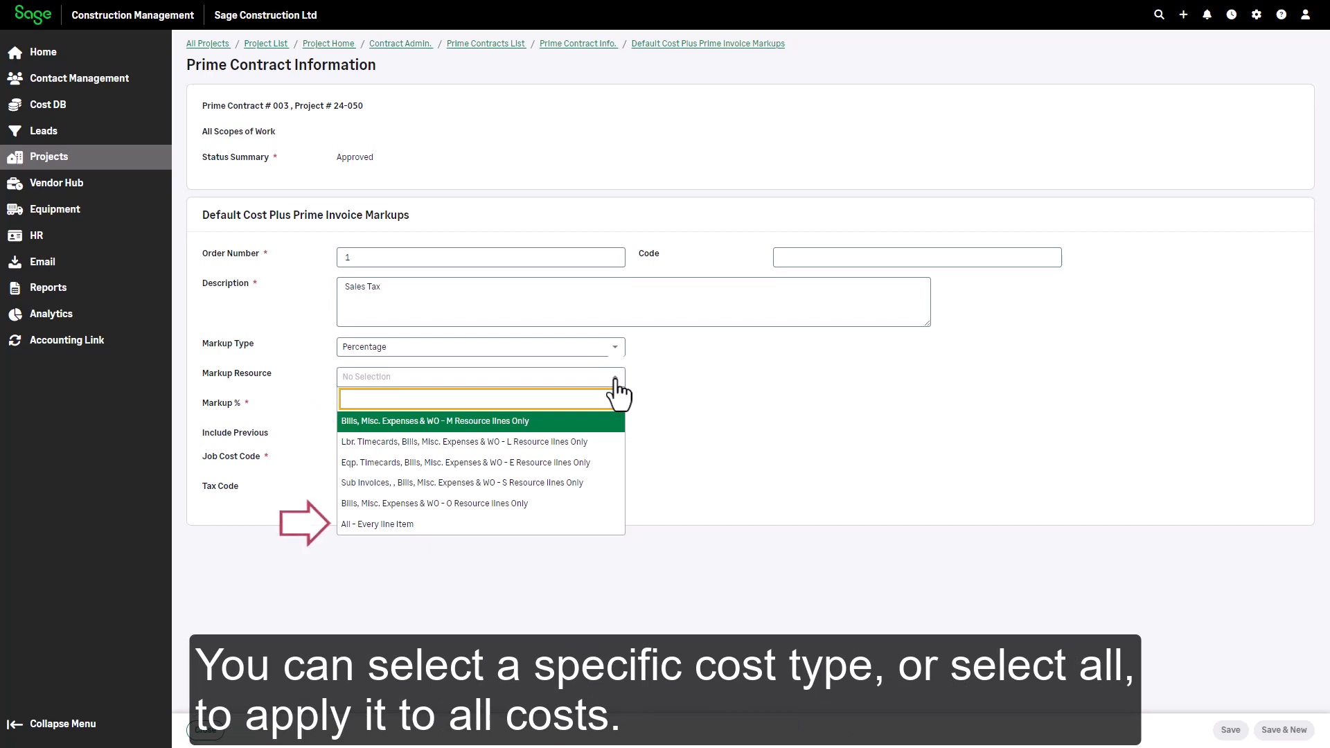
{"action": "left_click", "coordinate": [608, 422]}
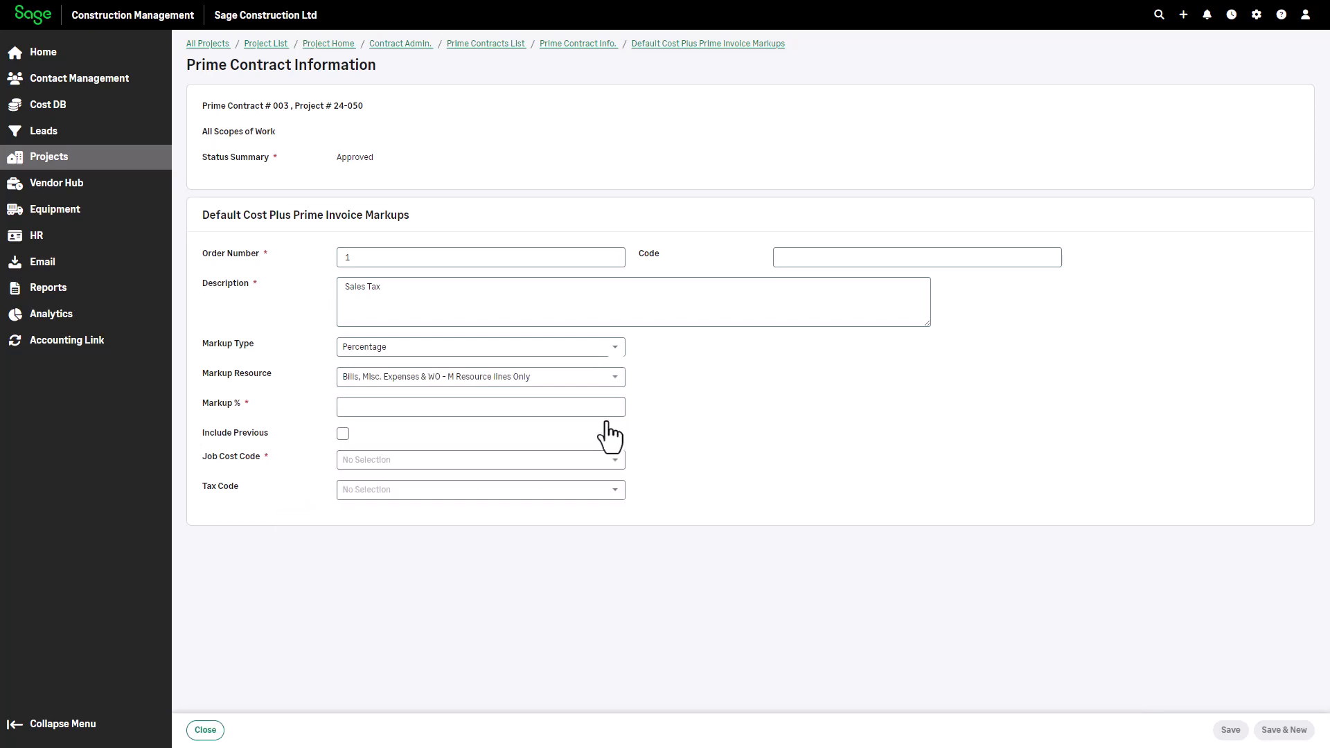
{"action": "left_click", "coordinate": [576, 410]}
{"action": "type", "text": "5"}
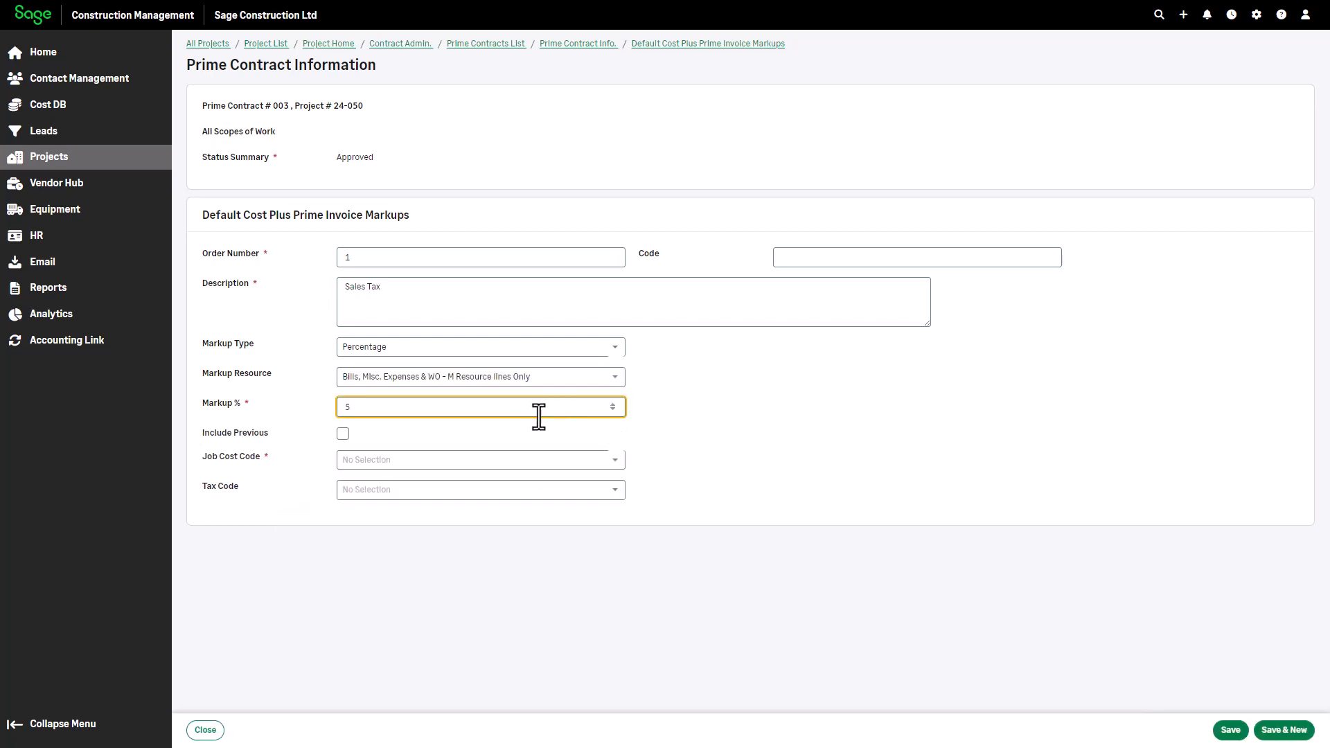
{"action": "key", "text": "Tab"}
{"action": "left_click", "coordinate": [392, 461]}
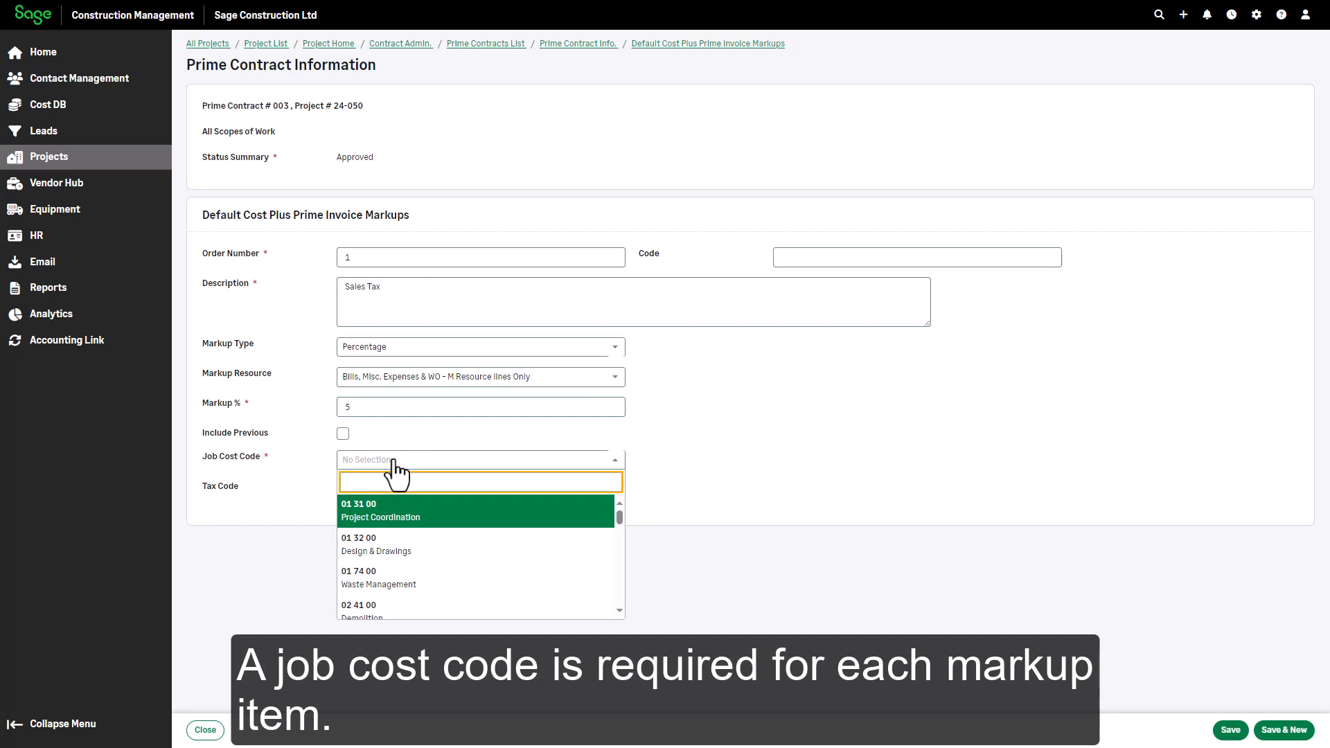
{"action": "left_click", "coordinate": [395, 520]}
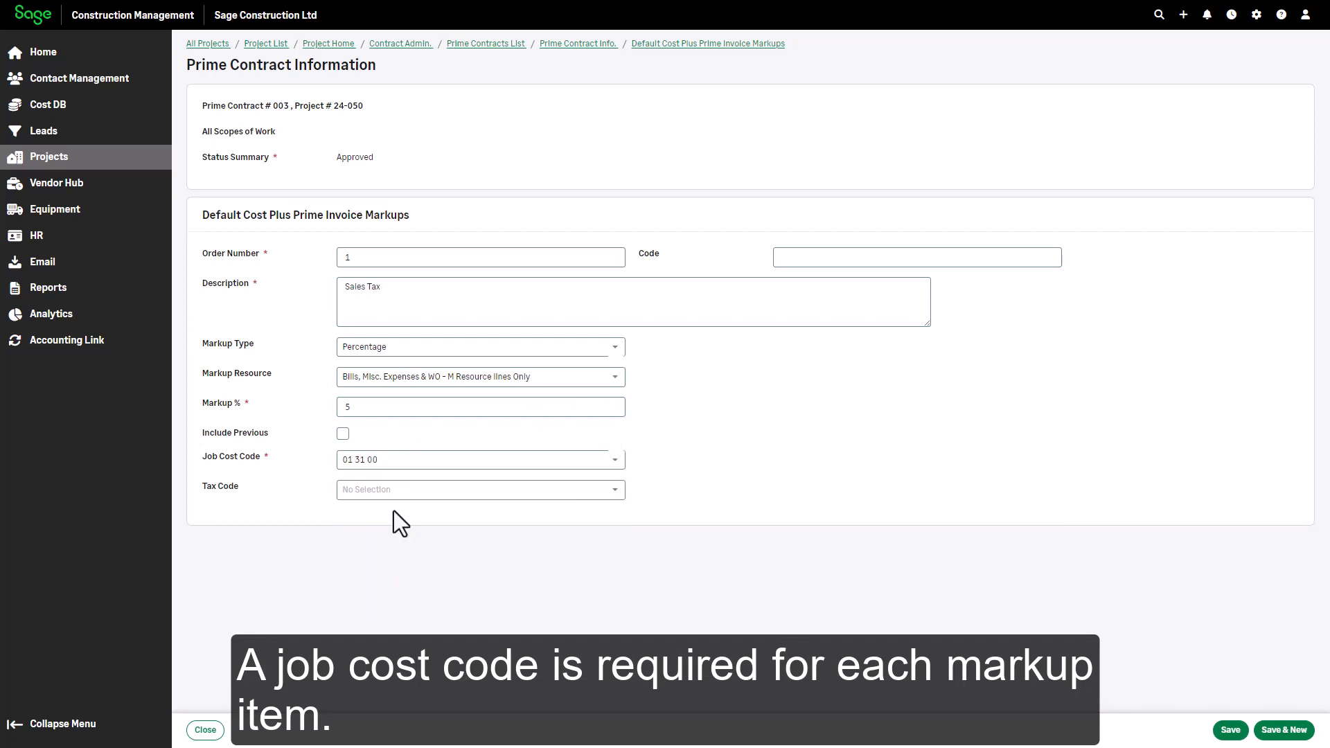
{"action": "left_click", "coordinate": [1231, 730]}
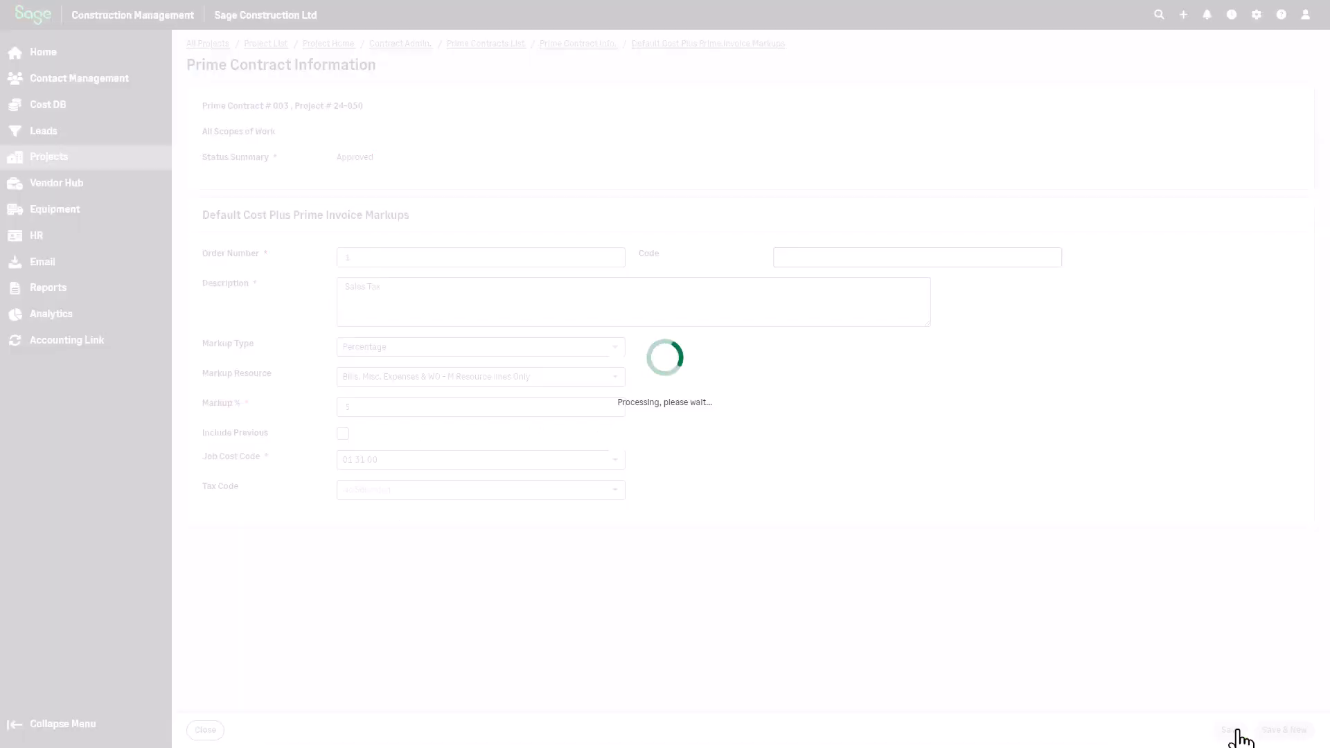
Step: Return to the prime contract, open it for editing with its optional Prime Contract Address section expanded
{"action": "left_click", "coordinate": [551, 44]}
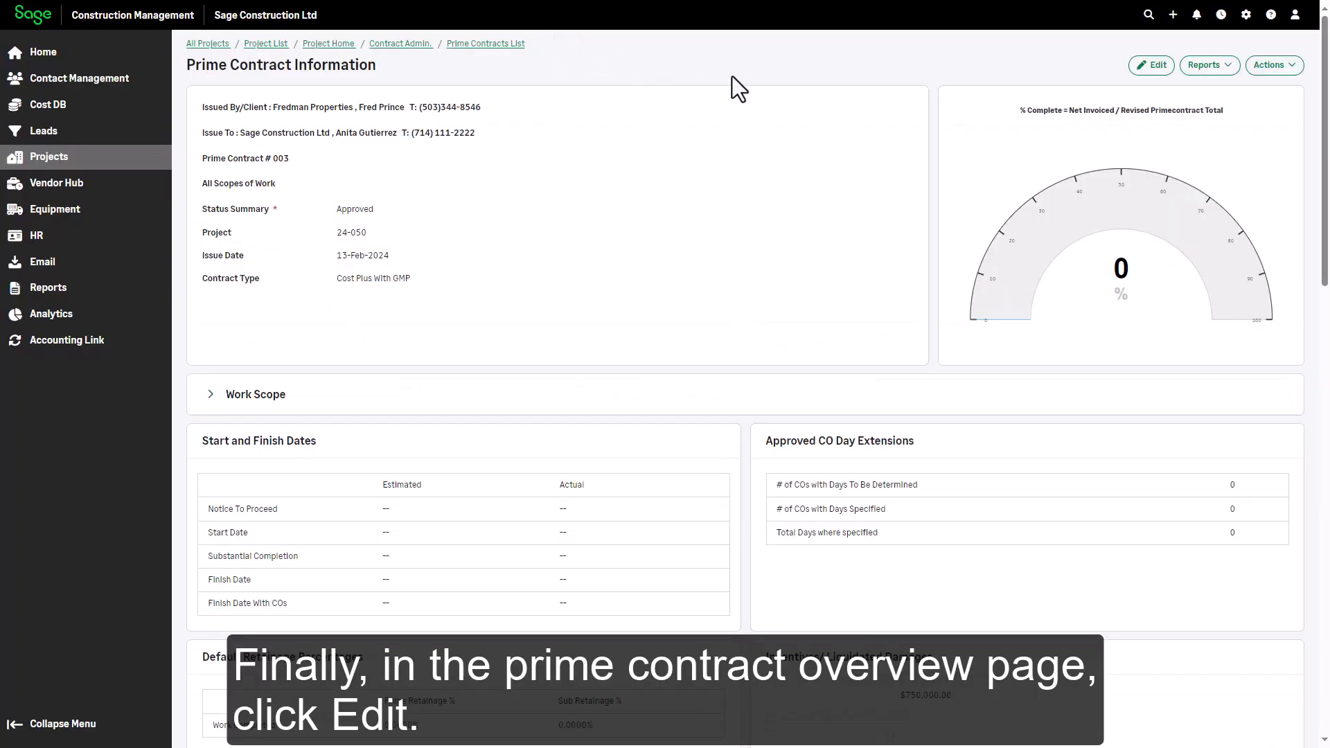
{"action": "left_click", "coordinate": [1151, 65]}
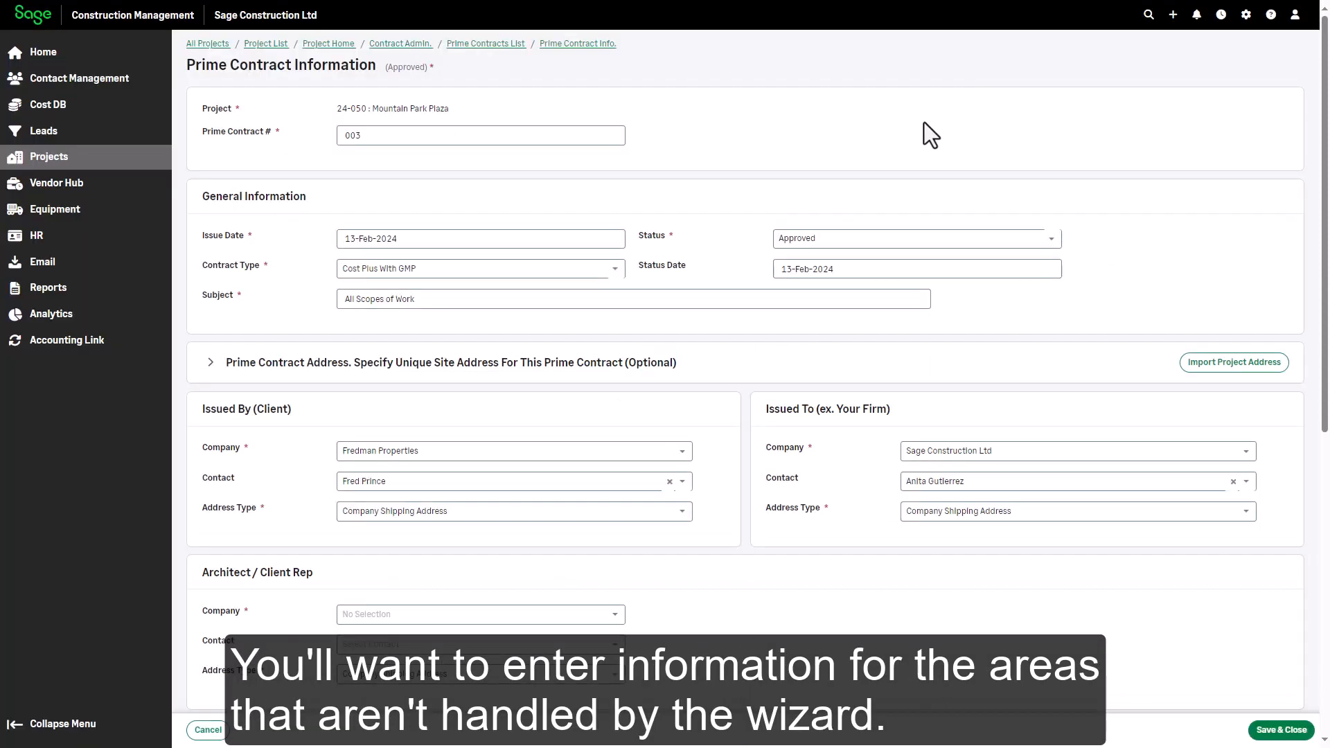
{"action": "left_click", "coordinate": [210, 362]}
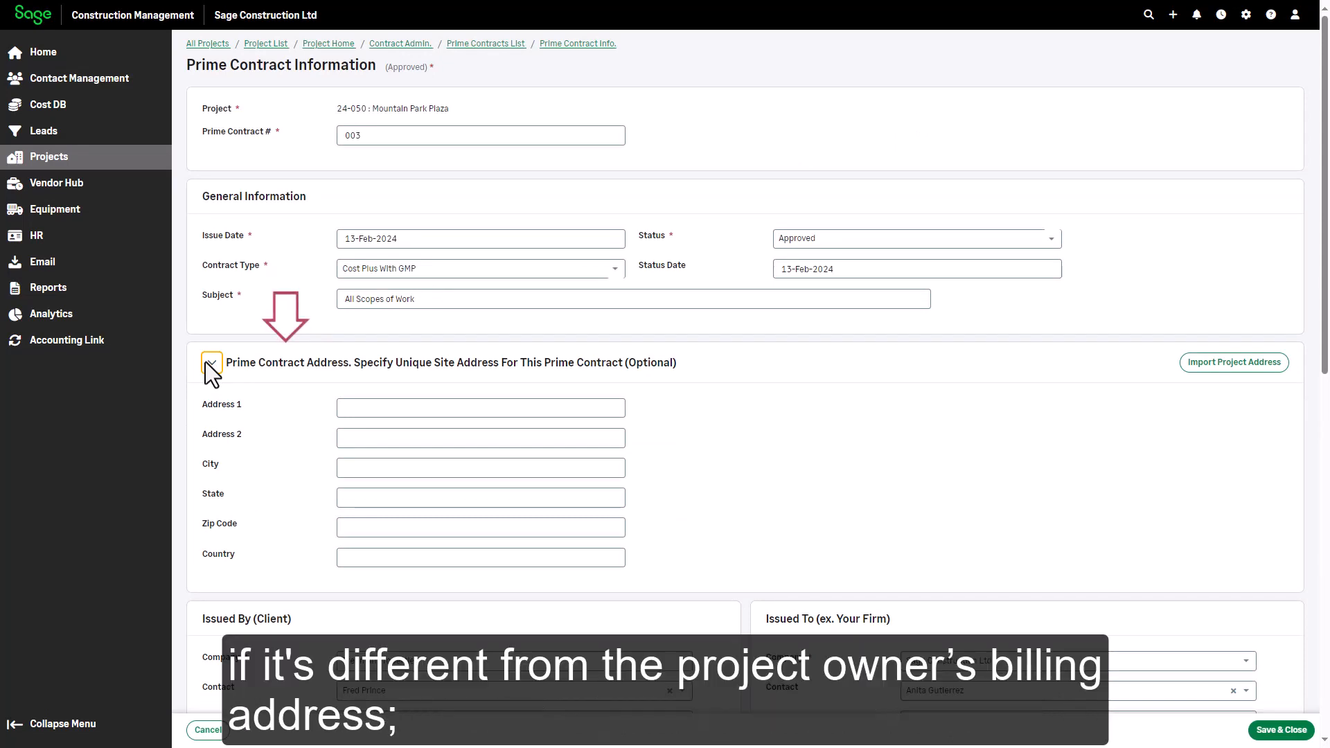
Step: Import the Prime Contract Scope of Work template into the scope of work, with inclusions, exclusions, clarifications and overwriting of the existing scope
{"action": "left_click_drag", "start_coordinate": [1324, 332], "coordinate": [1326, 721]}
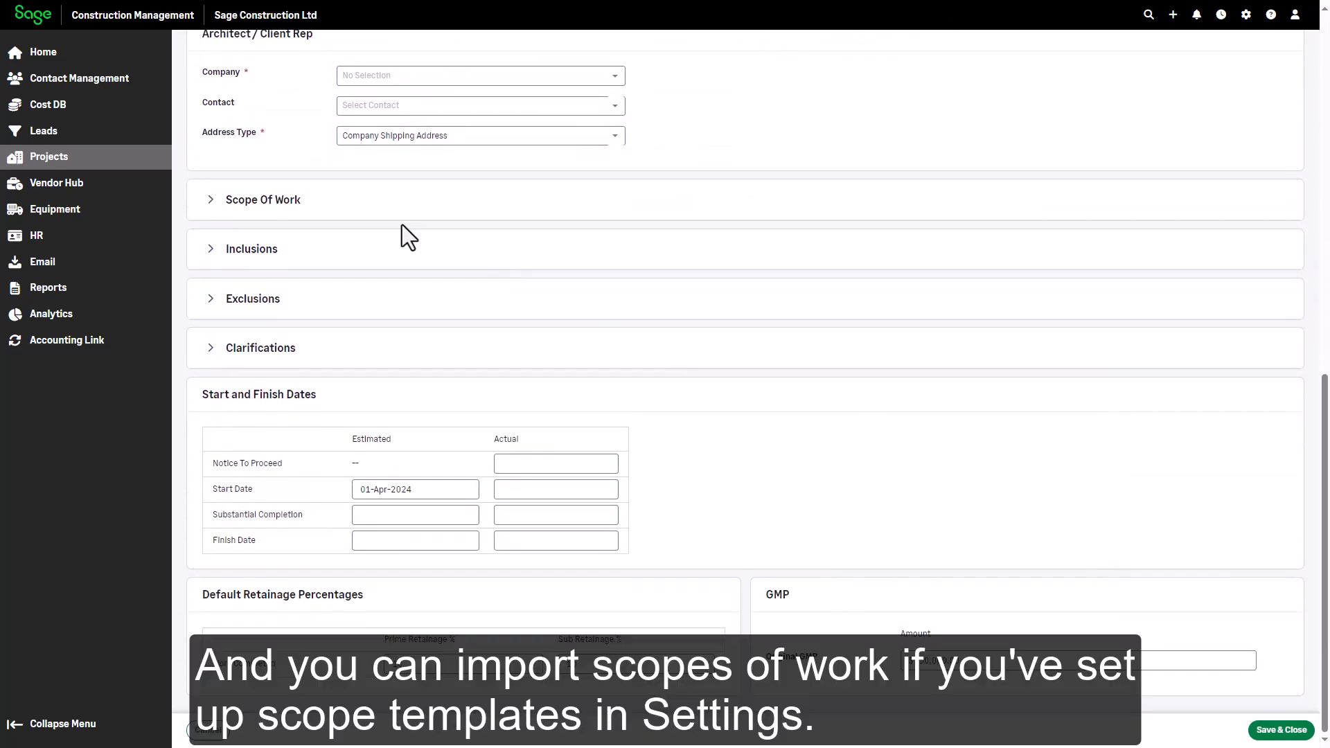
{"action": "left_click", "coordinate": [210, 200]}
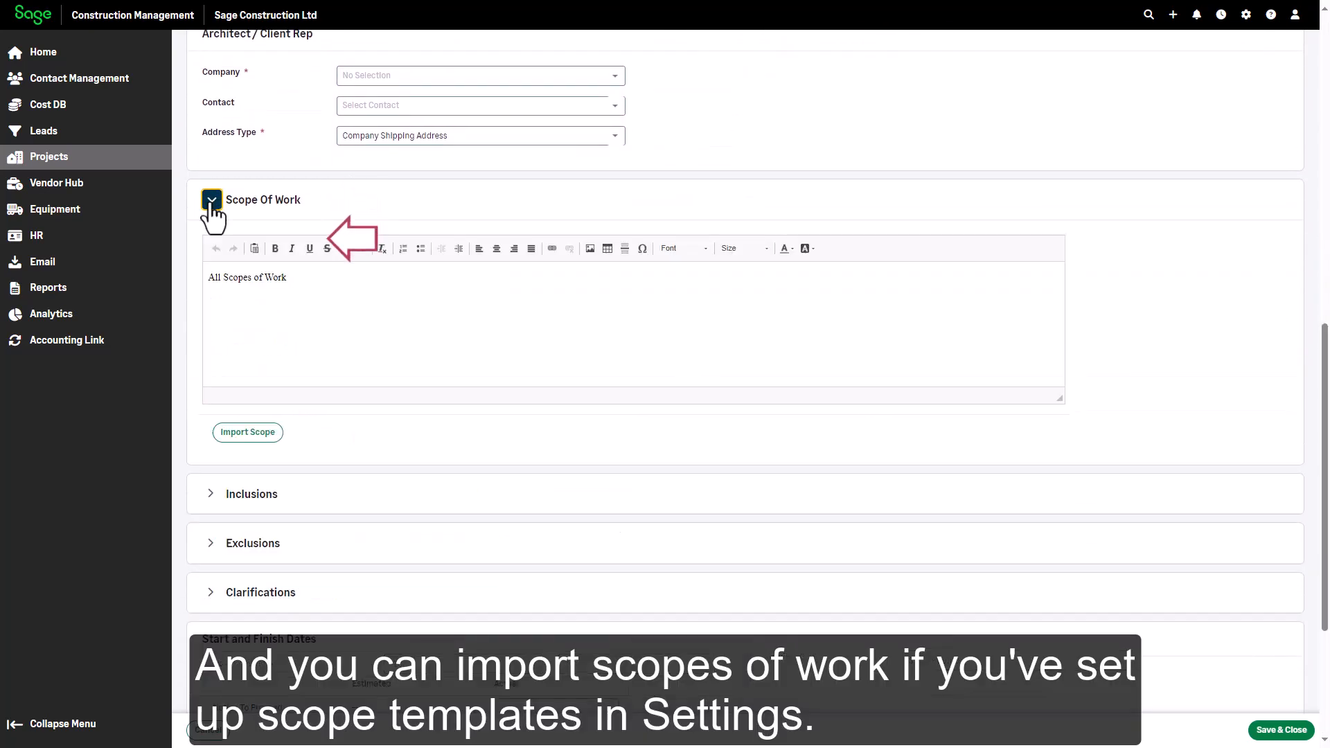
{"action": "left_click", "coordinate": [252, 436]}
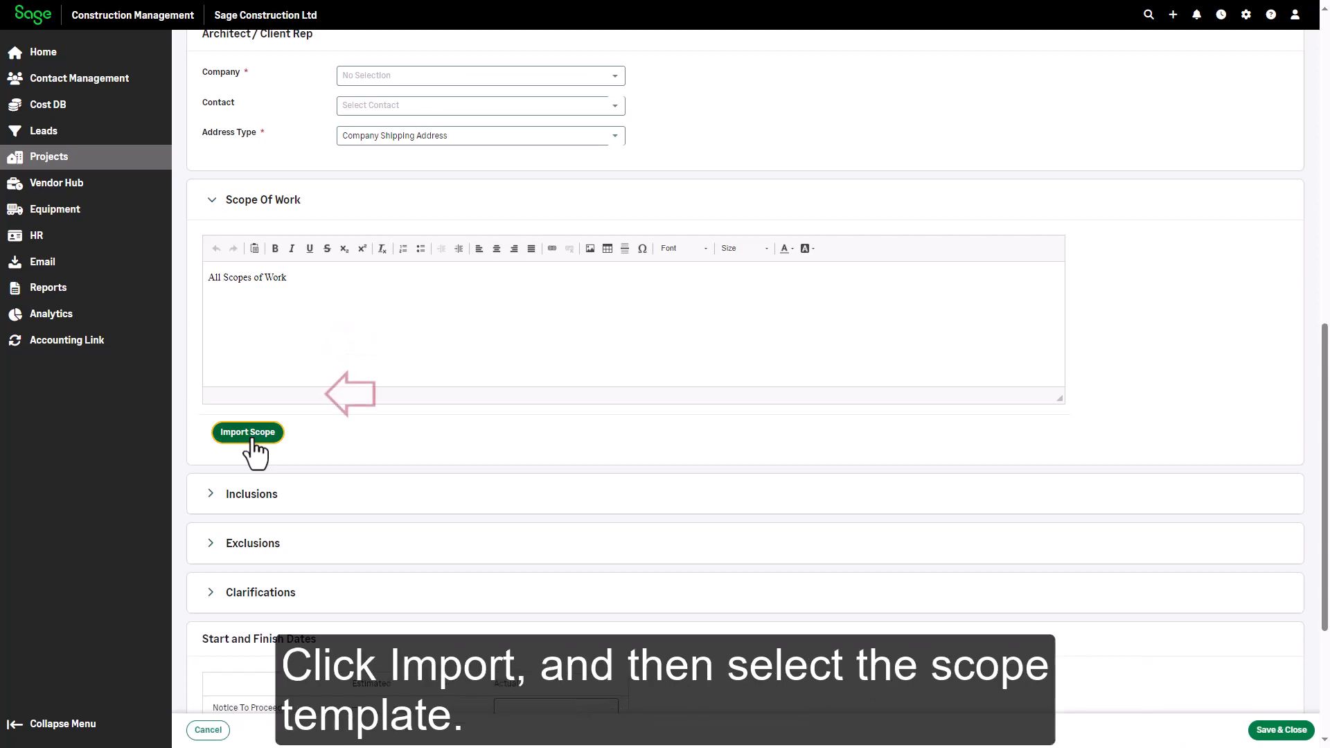
{"action": "left_click", "coordinate": [249, 437]}
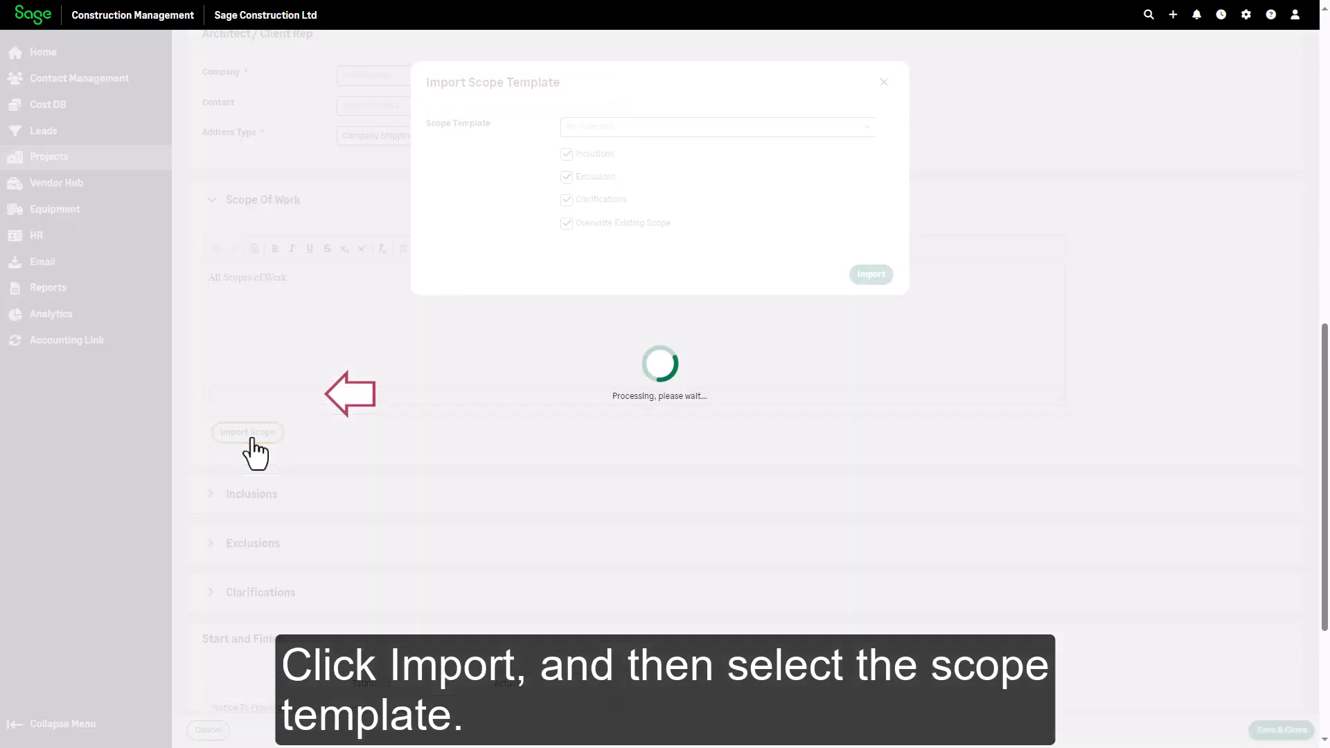
{"action": "left_click", "coordinate": [712, 128]}
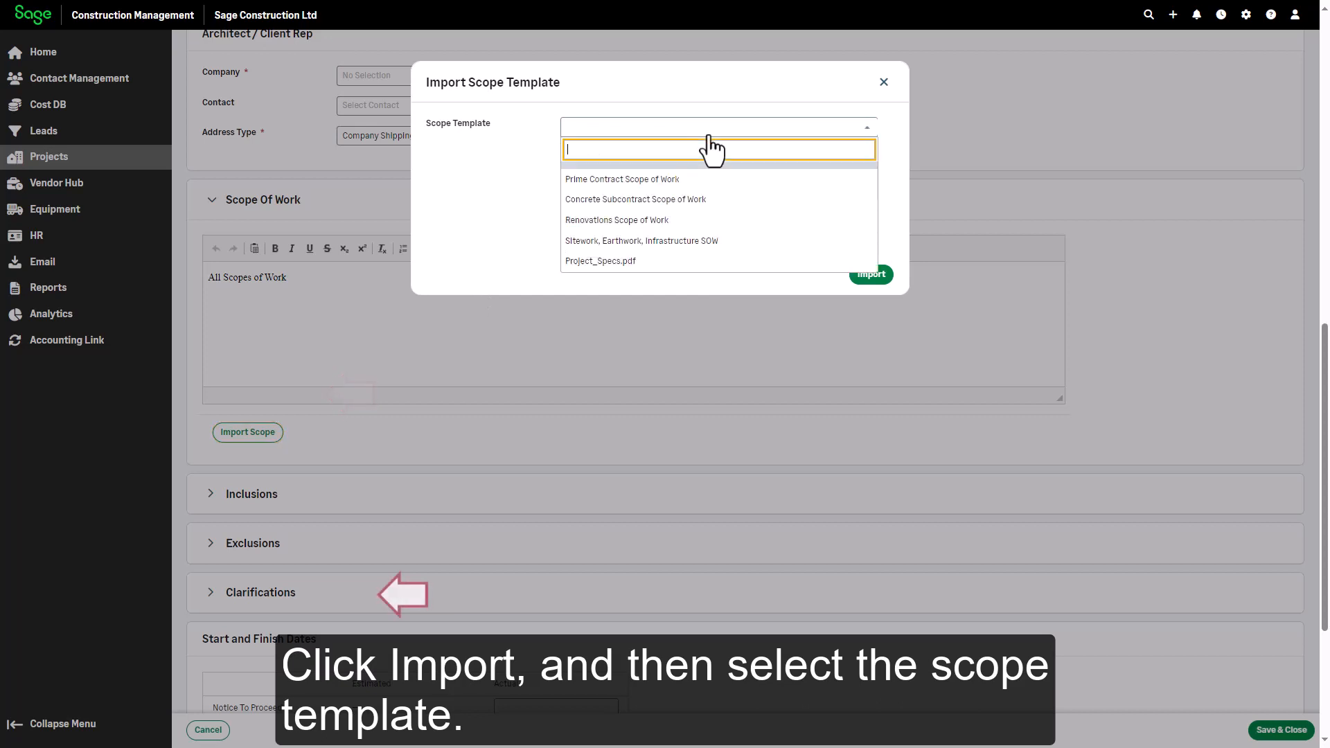
{"action": "left_click", "coordinate": [703, 181]}
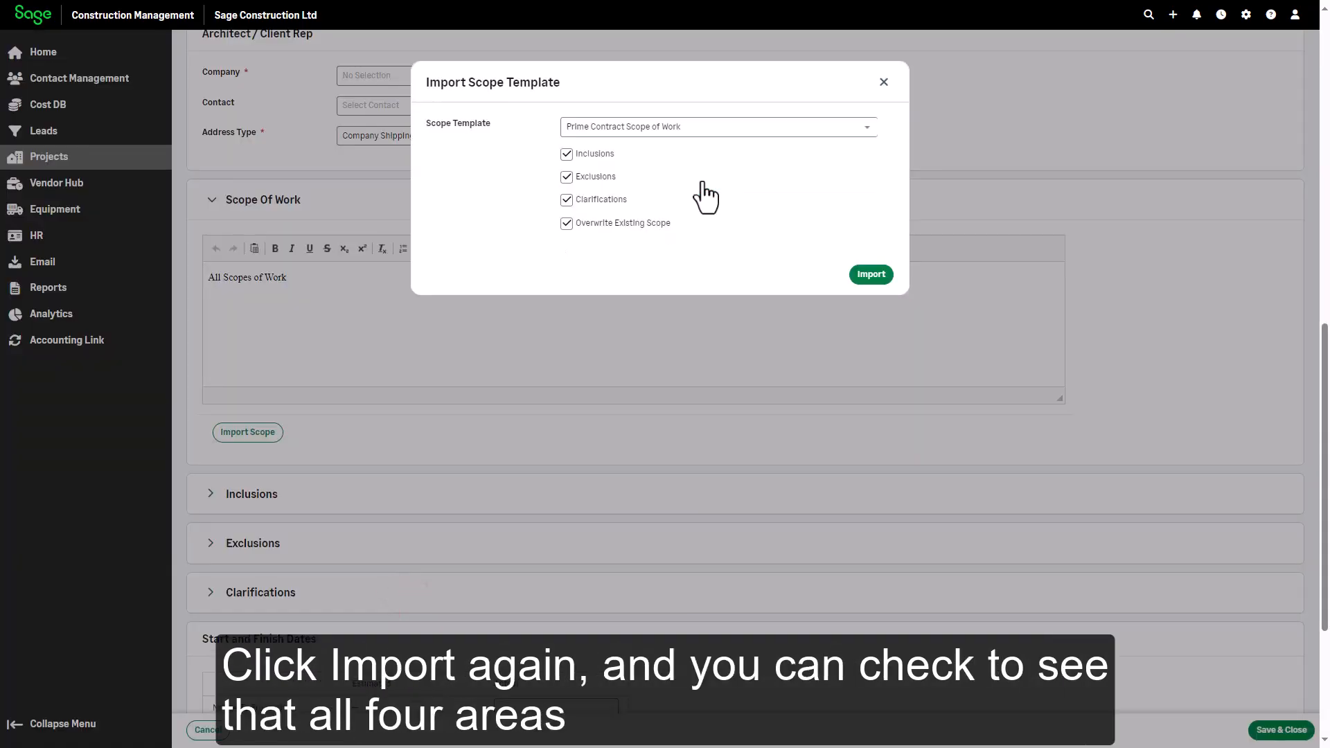
{"action": "left_click", "coordinate": [870, 277]}
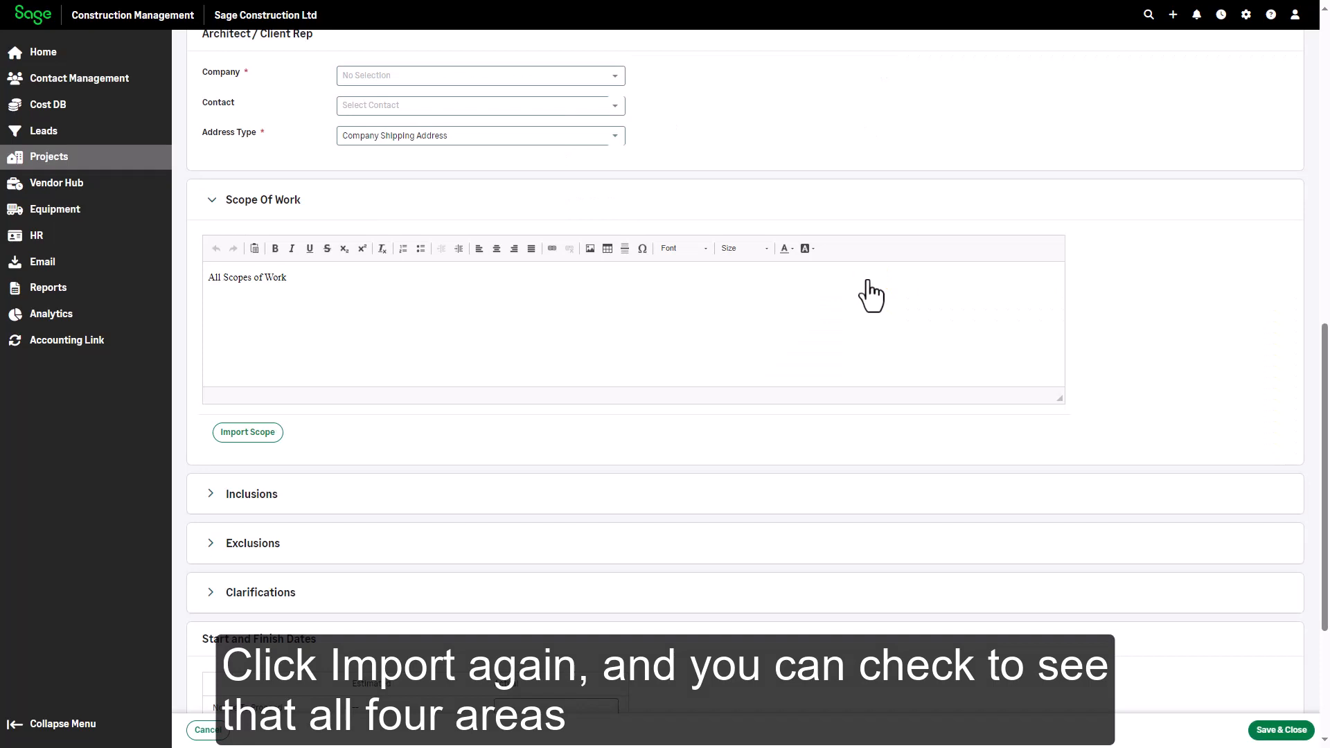
Step: Check the imported template text in the Inclusions, Exclusions and Clarifications sections, collapsing each section after review
{"action": "left_click", "coordinate": [210, 199]}
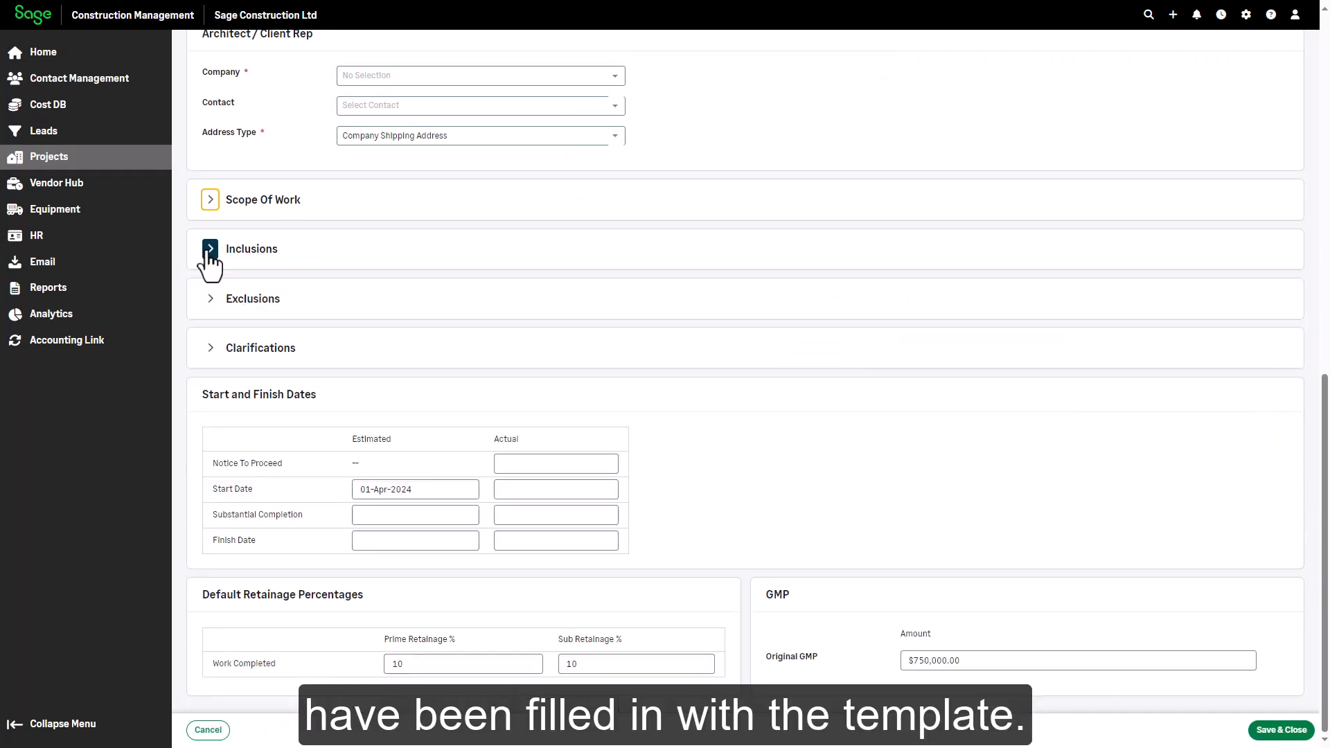
{"action": "left_click", "coordinate": [210, 249]}
{"action": "left_click", "coordinate": [210, 249]}
{"action": "left_click", "coordinate": [211, 299]}
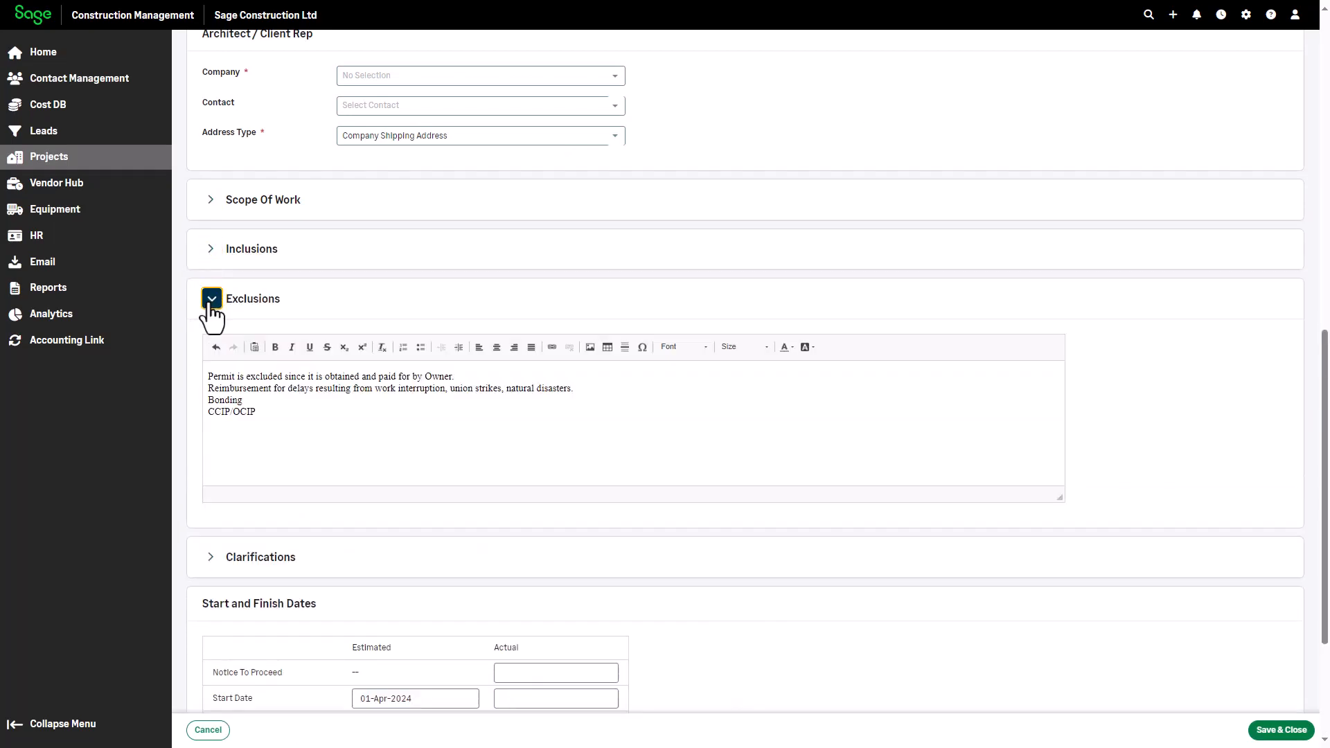
{"action": "left_click", "coordinate": [211, 298]}
{"action": "left_click", "coordinate": [210, 348]}
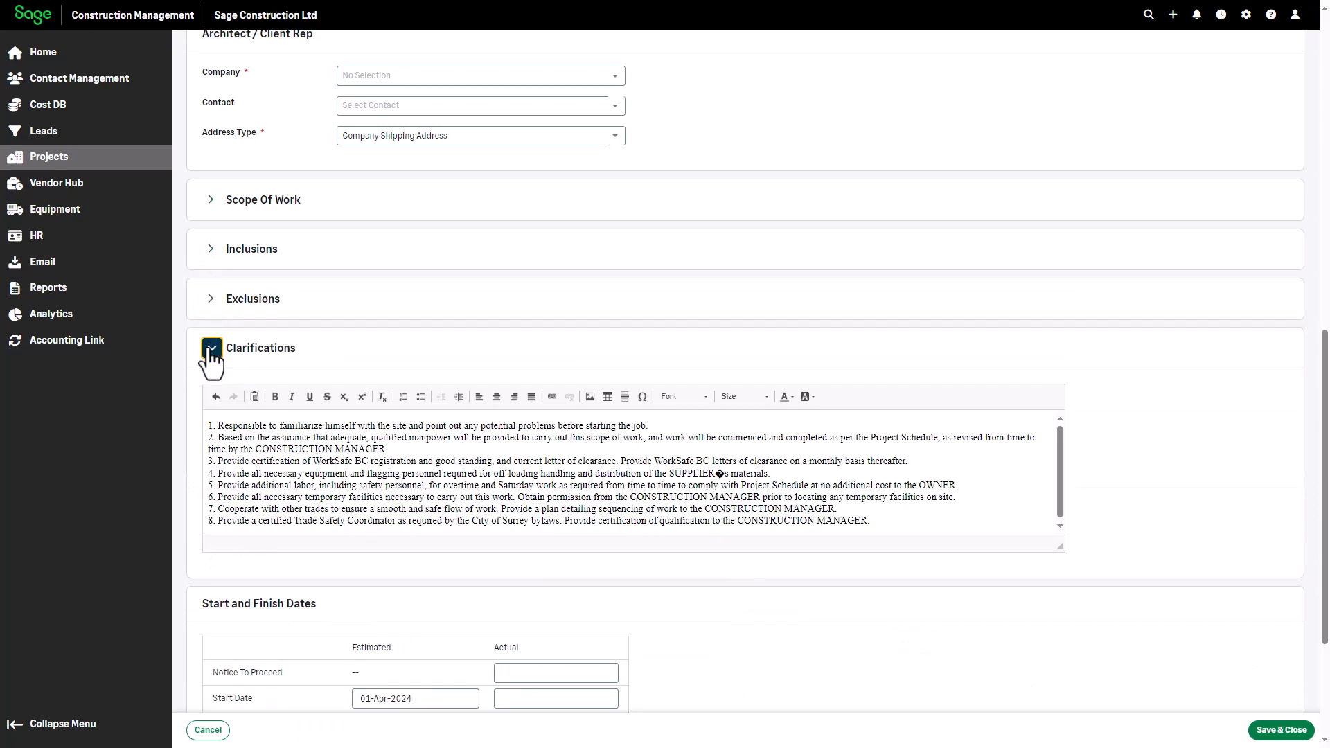
{"action": "left_click", "coordinate": [210, 347]}
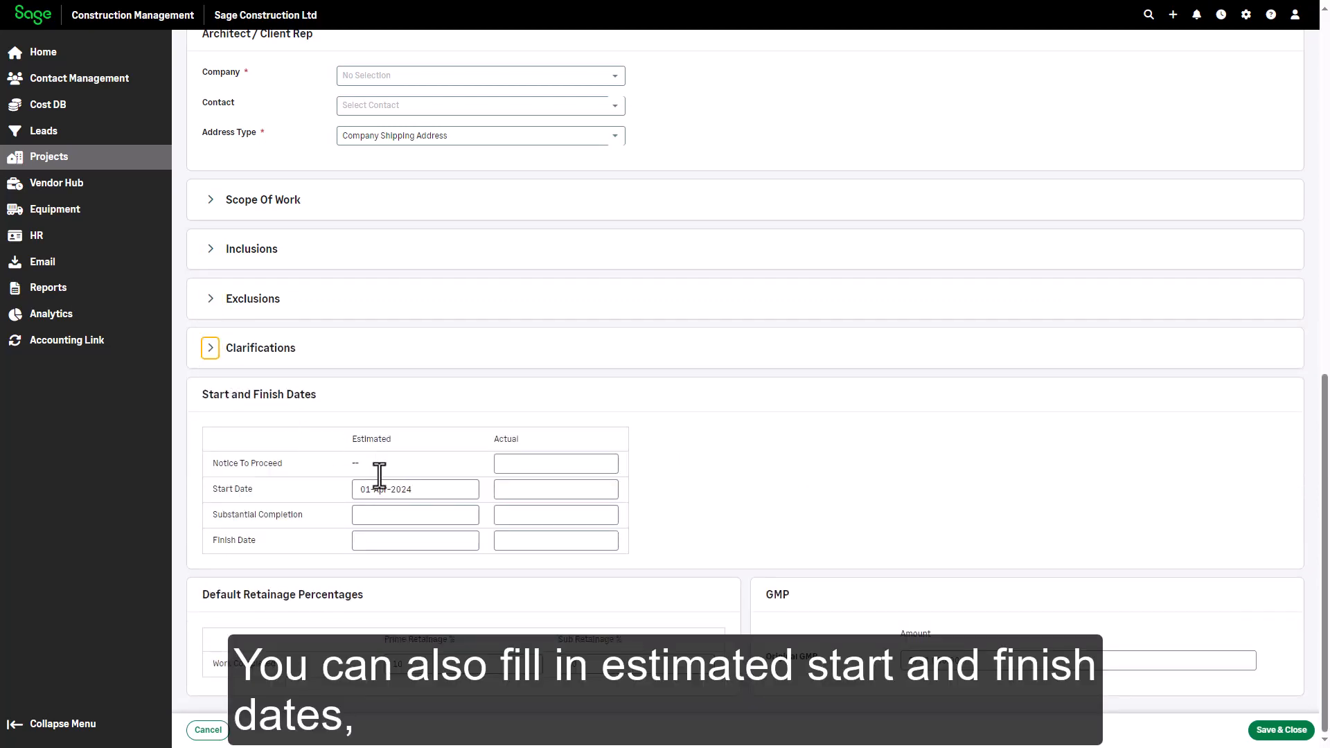
Step: Set the estimated start date to 01-Apr-2024 and both prime and sub retainage to 10 percent, and save the contract
{"action": "left_click", "coordinate": [400, 488]}
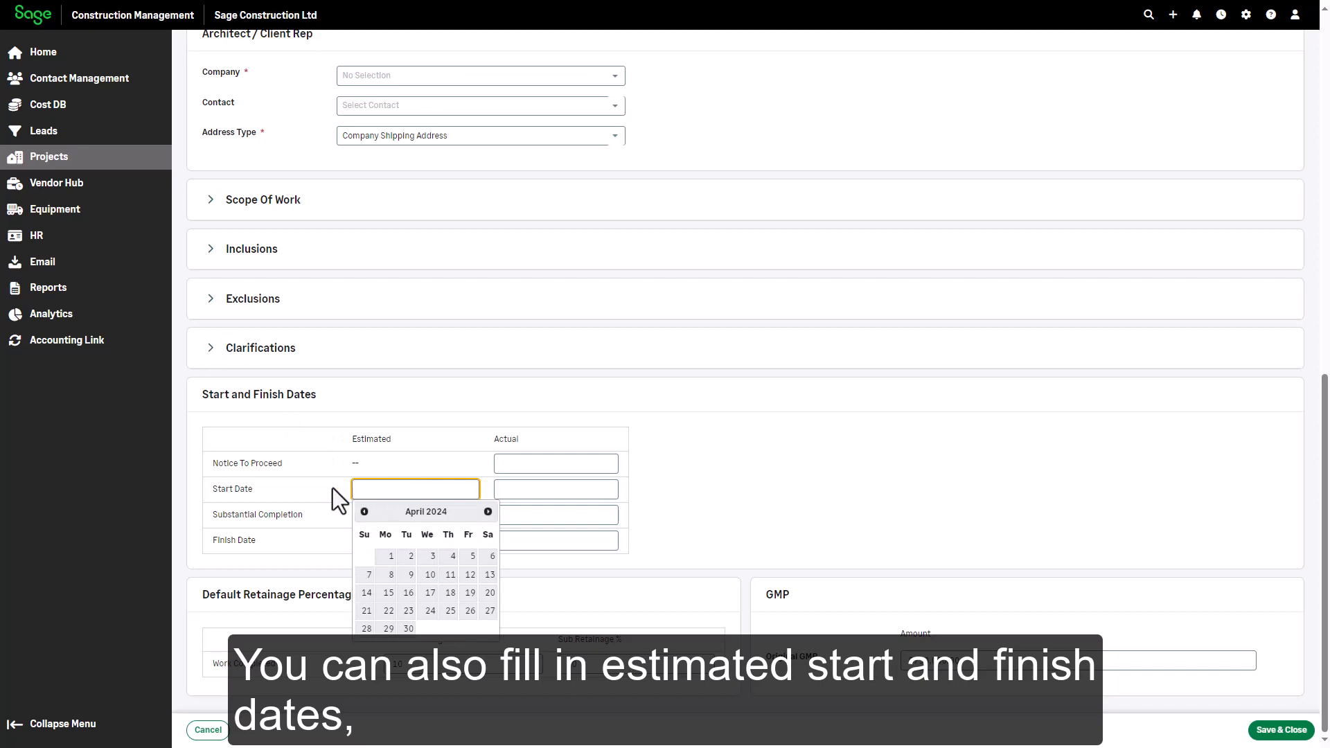
{"action": "type", "text": "4/1/2024"}
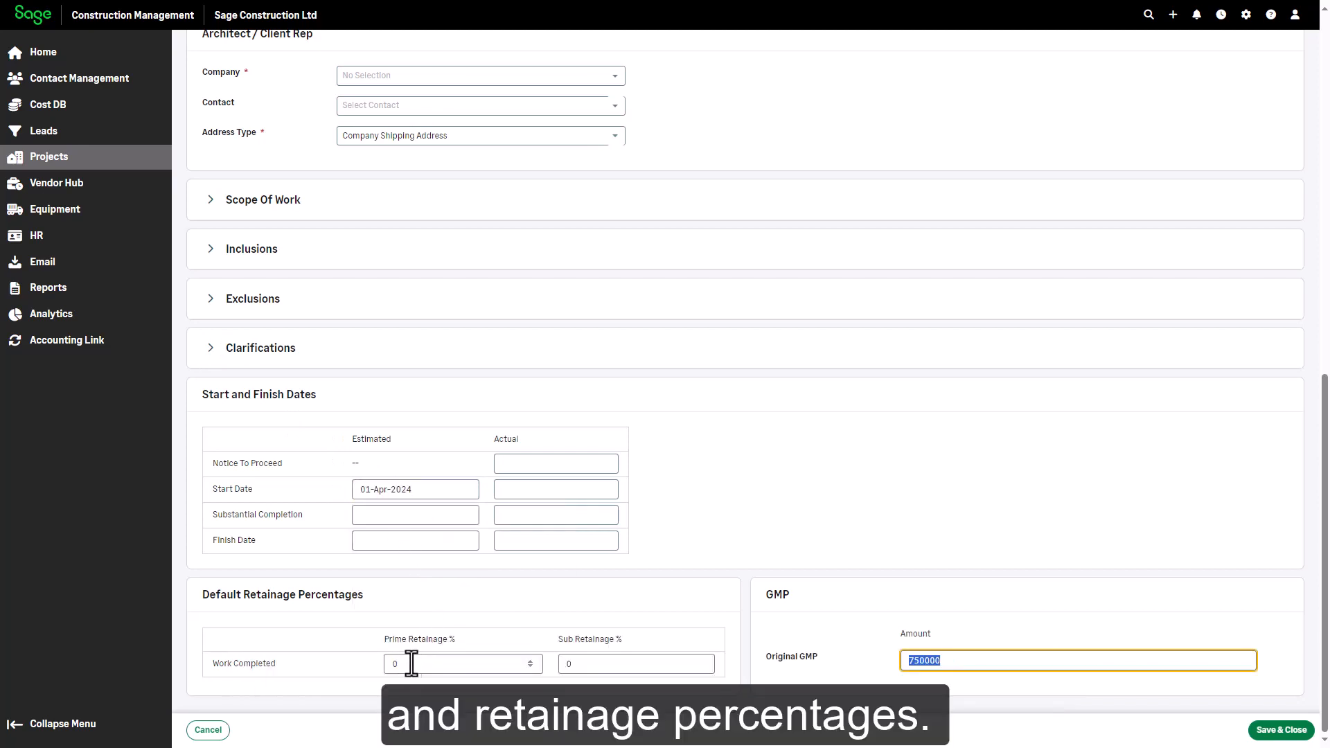
{"action": "left_click_drag", "start_coordinate": [413, 663], "coordinate": [376, 664]}
{"action": "type", "text": "10"}
{"action": "key", "text": "Tab"}
{"action": "type", "text": "1"}
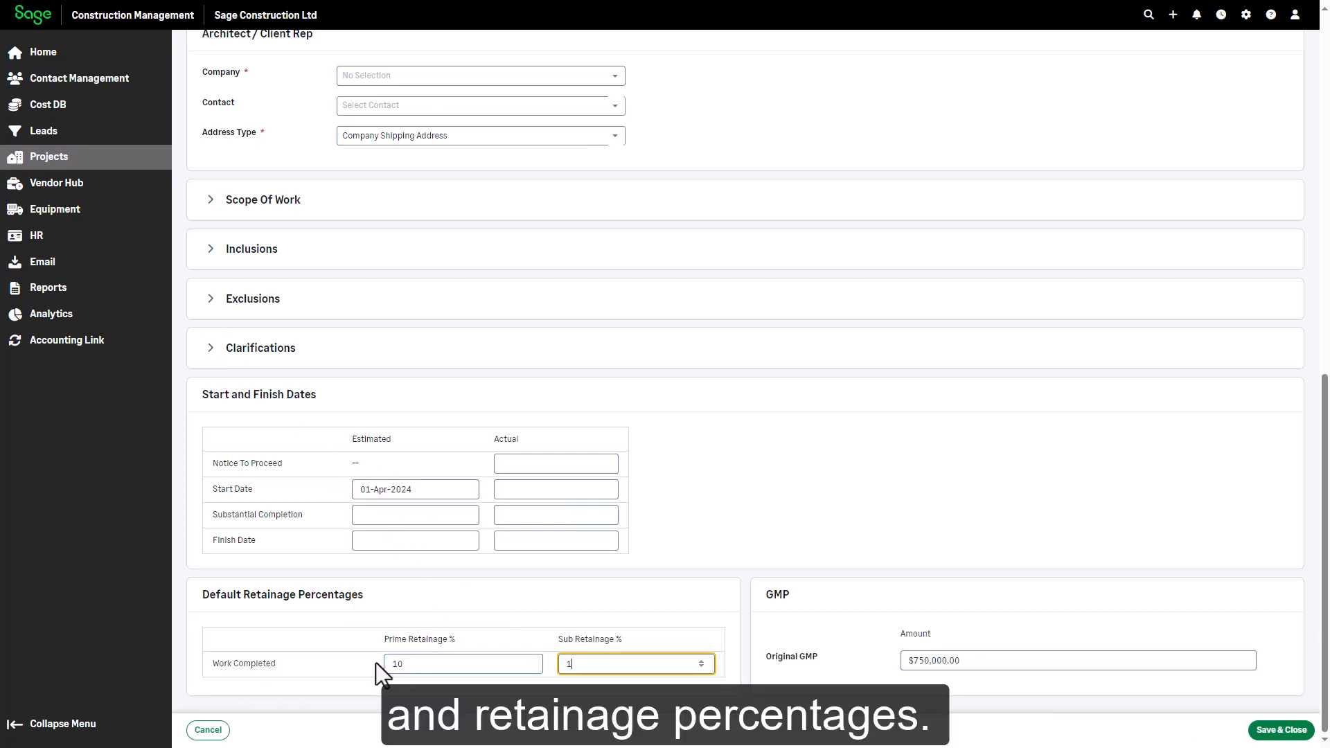
{"action": "type", "text": "0"}
{"action": "left_click", "coordinate": [1281, 729]}
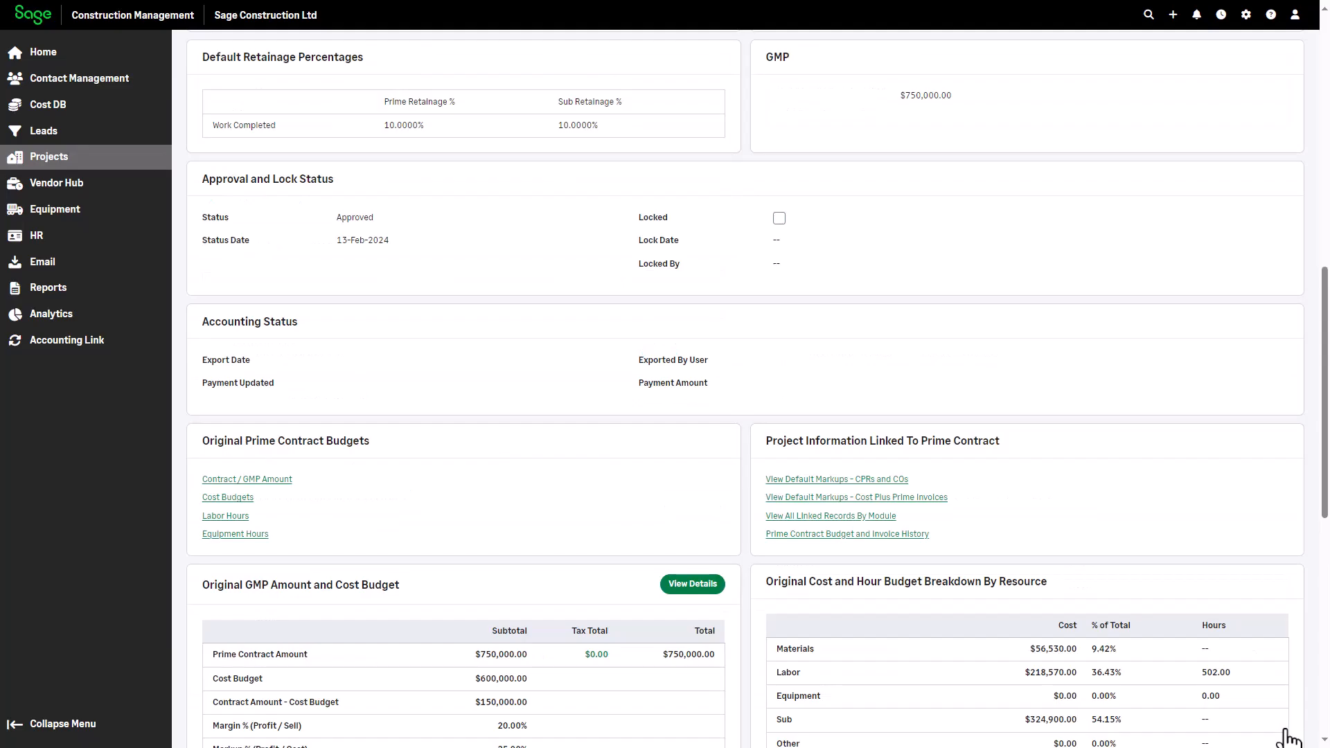
Step: Generate the Prime Contract Details report with the Default template and the Save PDF to Linked Files export option
{"action": "left_click_drag", "start_coordinate": [1324, 513], "coordinate": [1324, 357]}
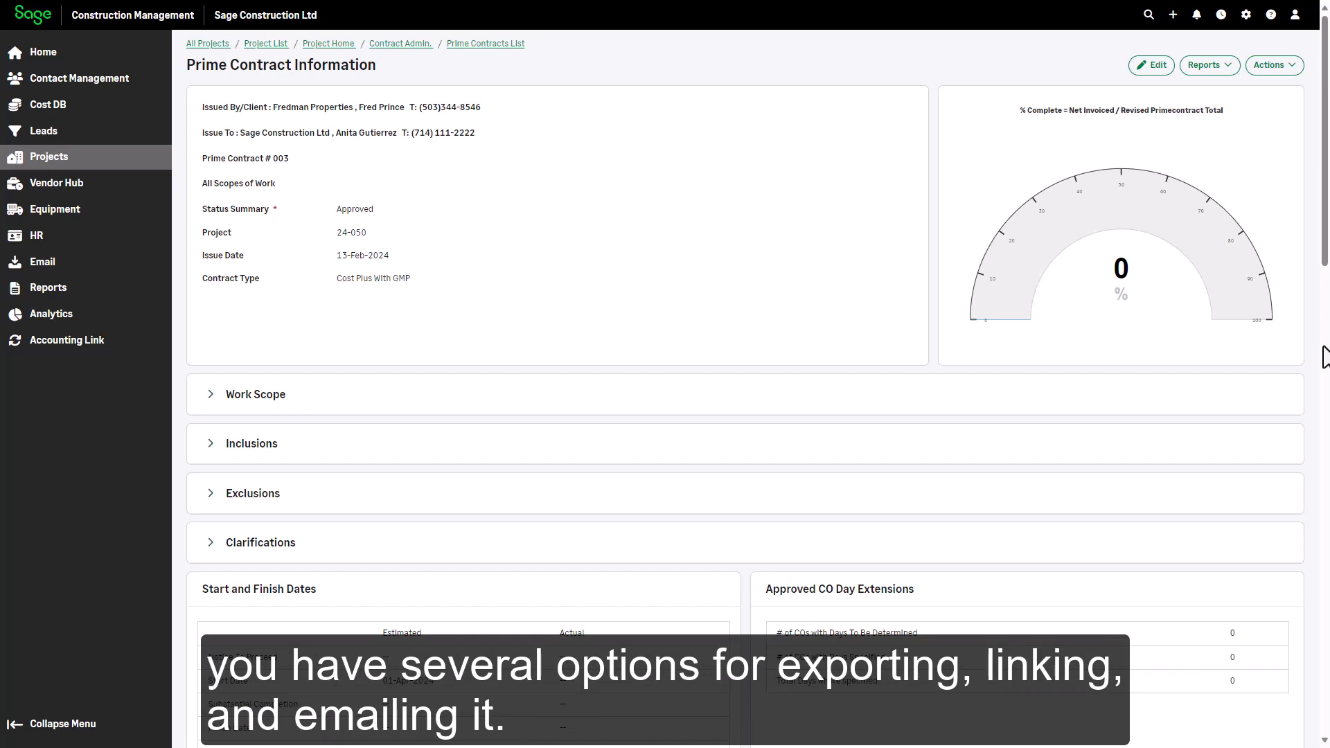
{"action": "left_click", "coordinate": [1208, 65]}
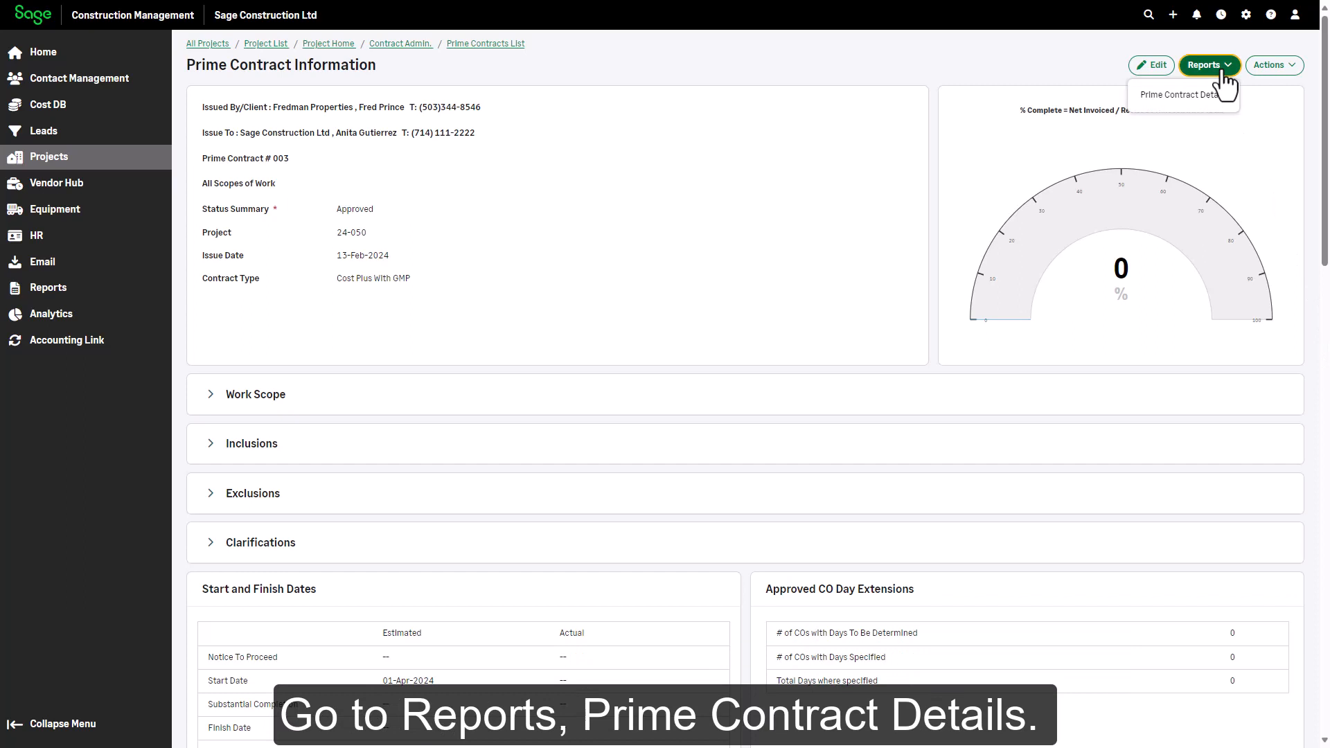
{"action": "left_click", "coordinate": [1185, 99]}
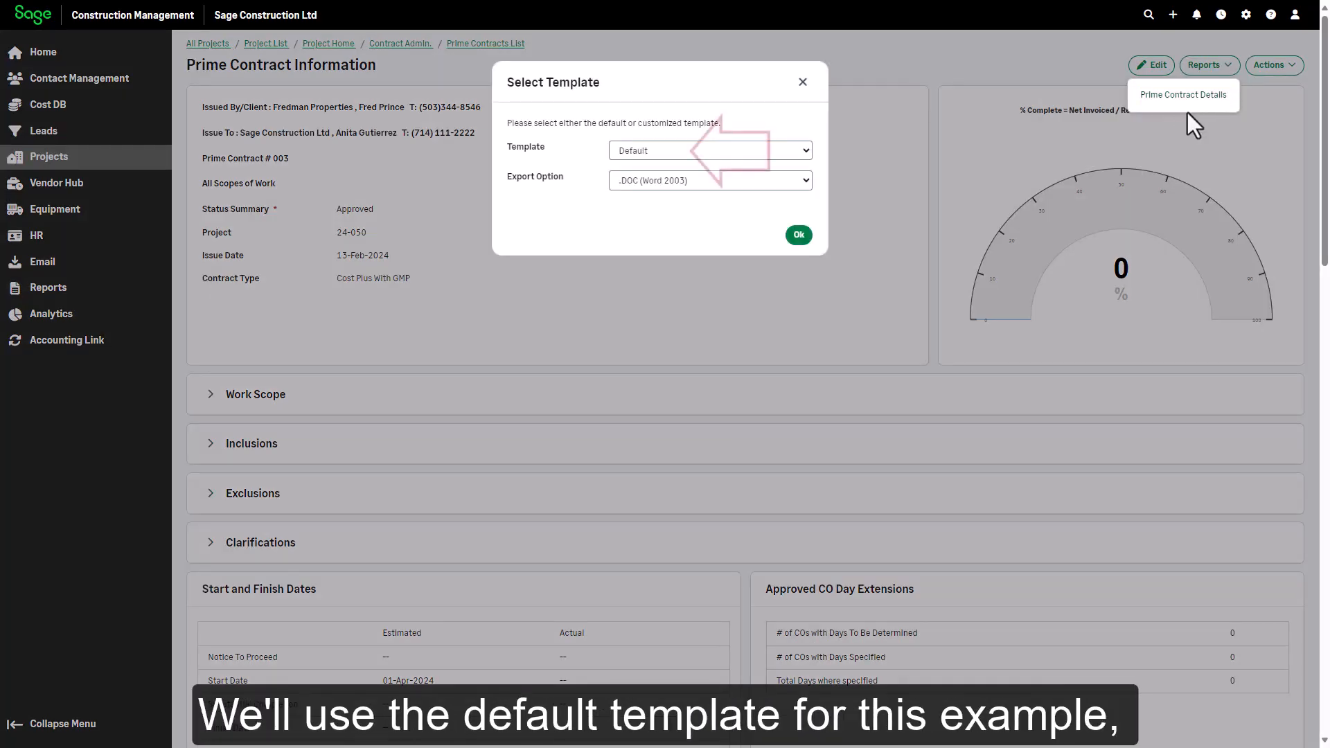
{"action": "left_click", "coordinate": [812, 185]}
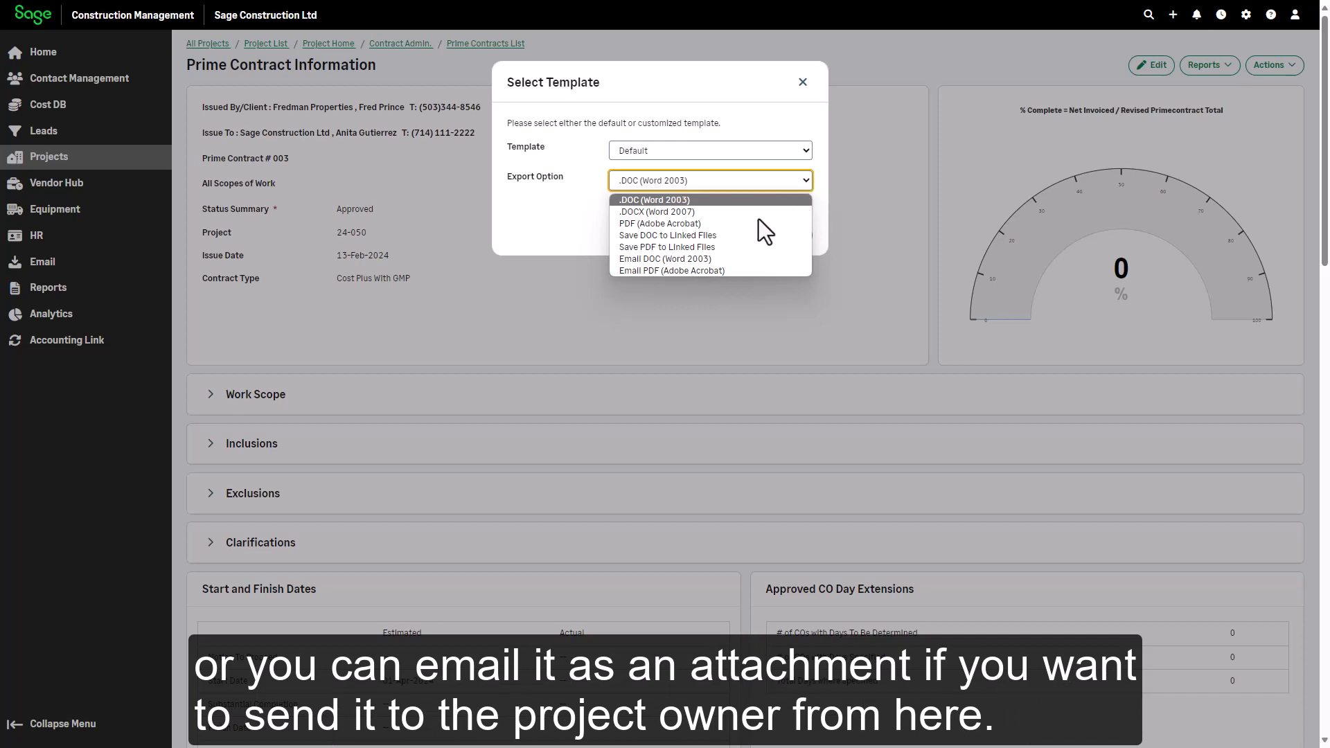
{"action": "left_click", "coordinate": [713, 248]}
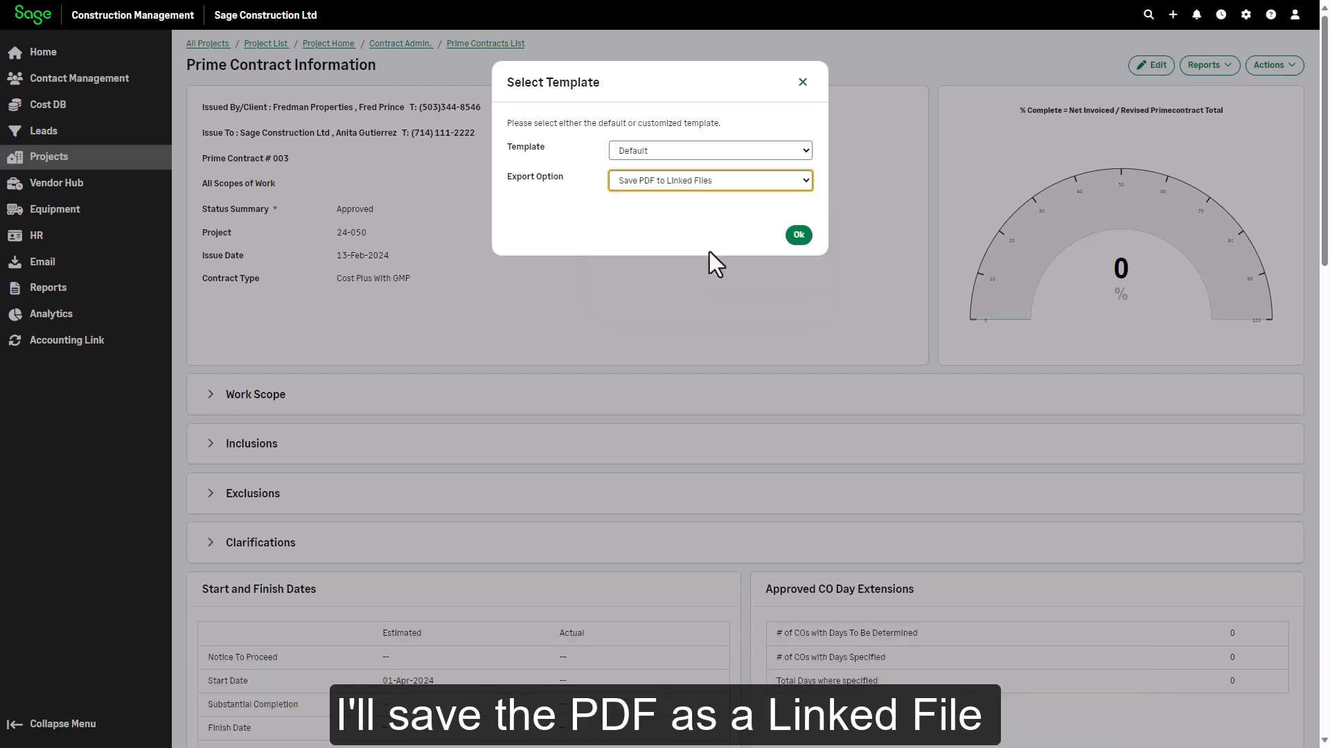
{"action": "left_click", "coordinate": [798, 236]}
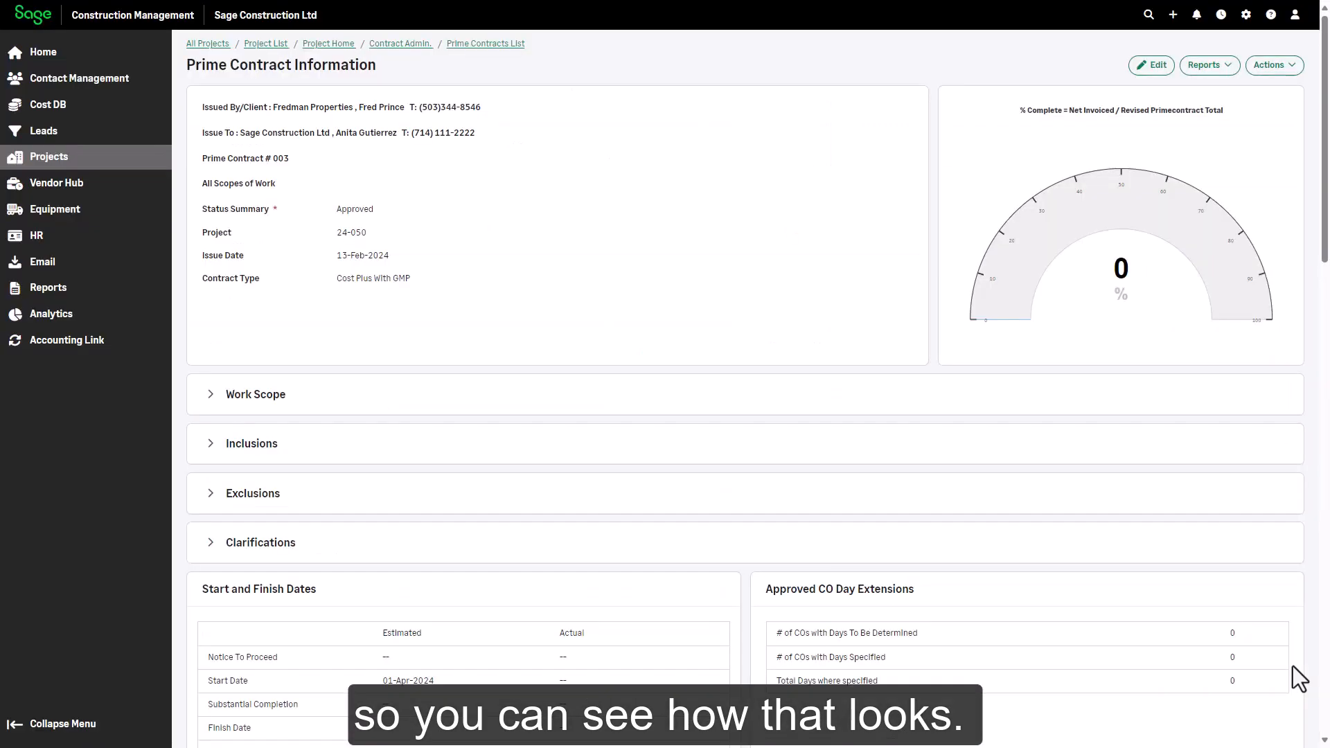
Step: Rename the contract's linked report PDF to Prime Contract Details 003 and save the change
{"action": "scroll", "coordinate": [1324, 399], "scroll_direction": "down", "scroll_amount": 1}
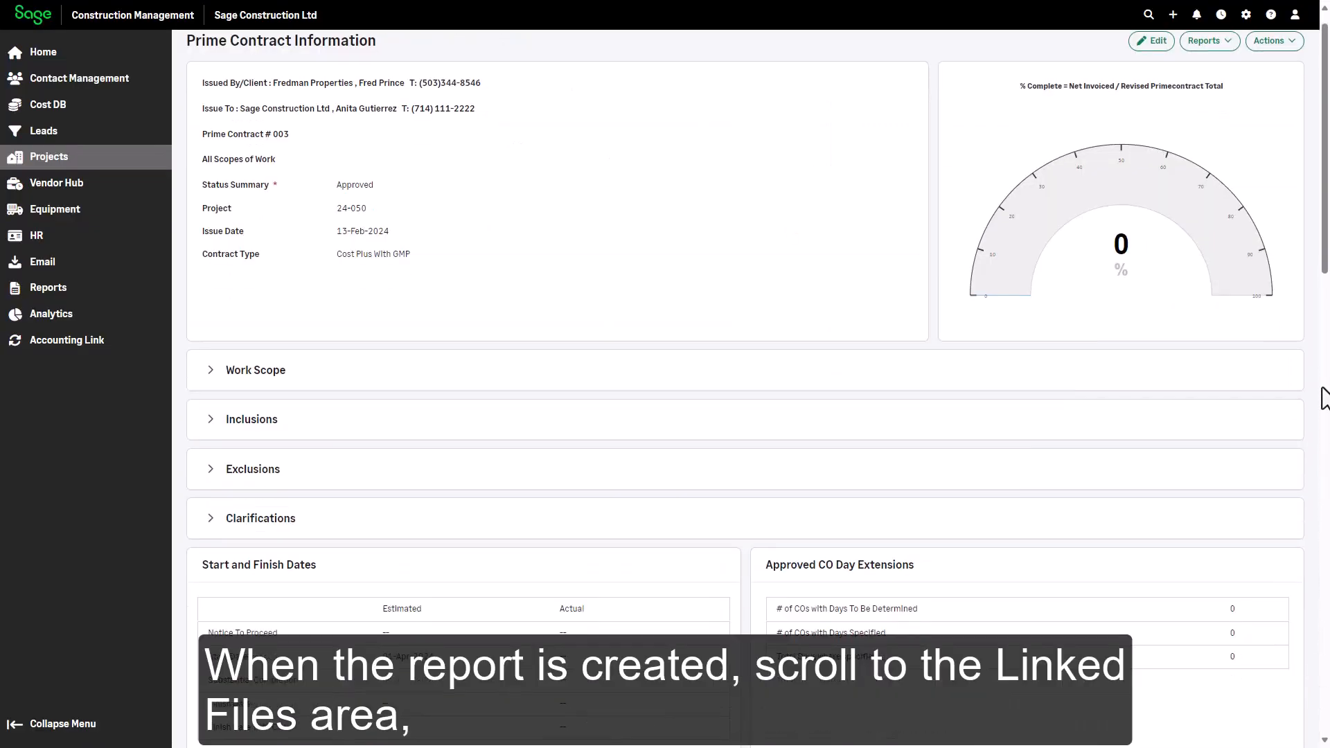
{"action": "scroll", "coordinate": [1324, 398], "scroll_direction": "down", "scroll_amount": 15}
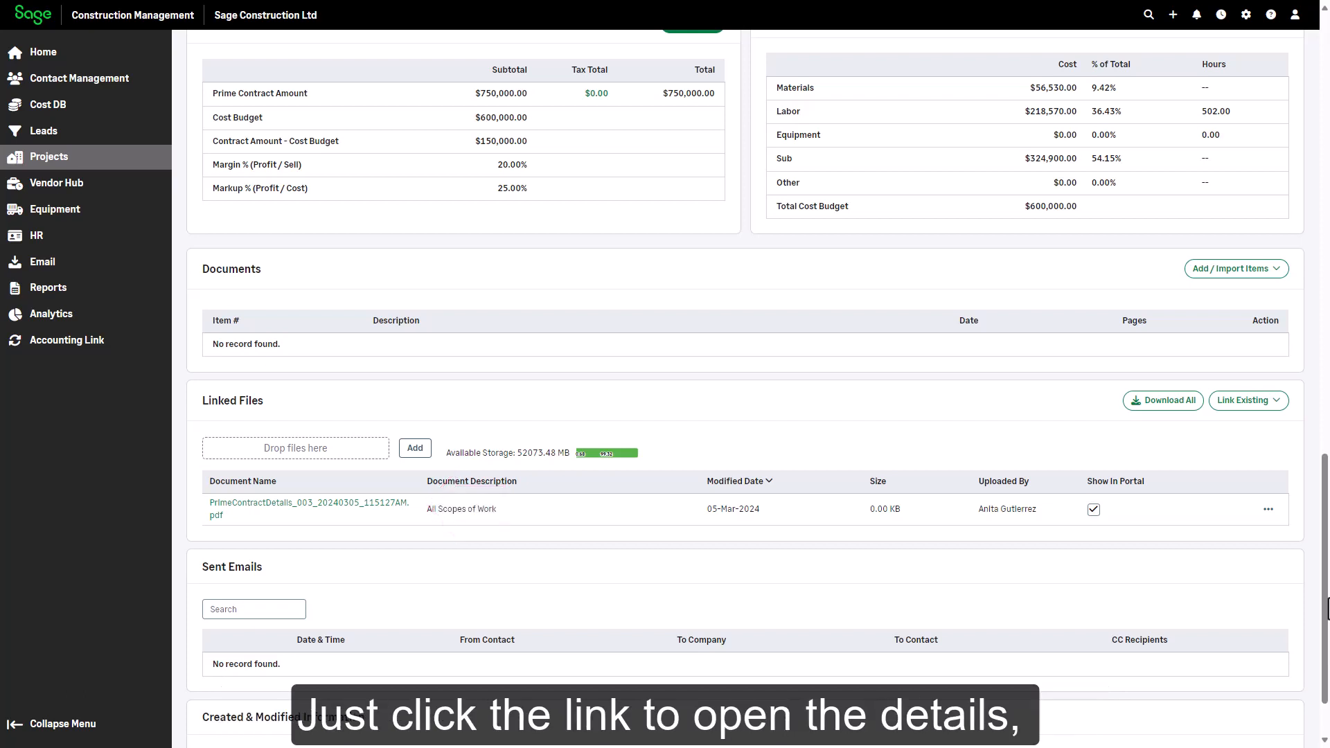
{"action": "left_click", "coordinate": [384, 516]}
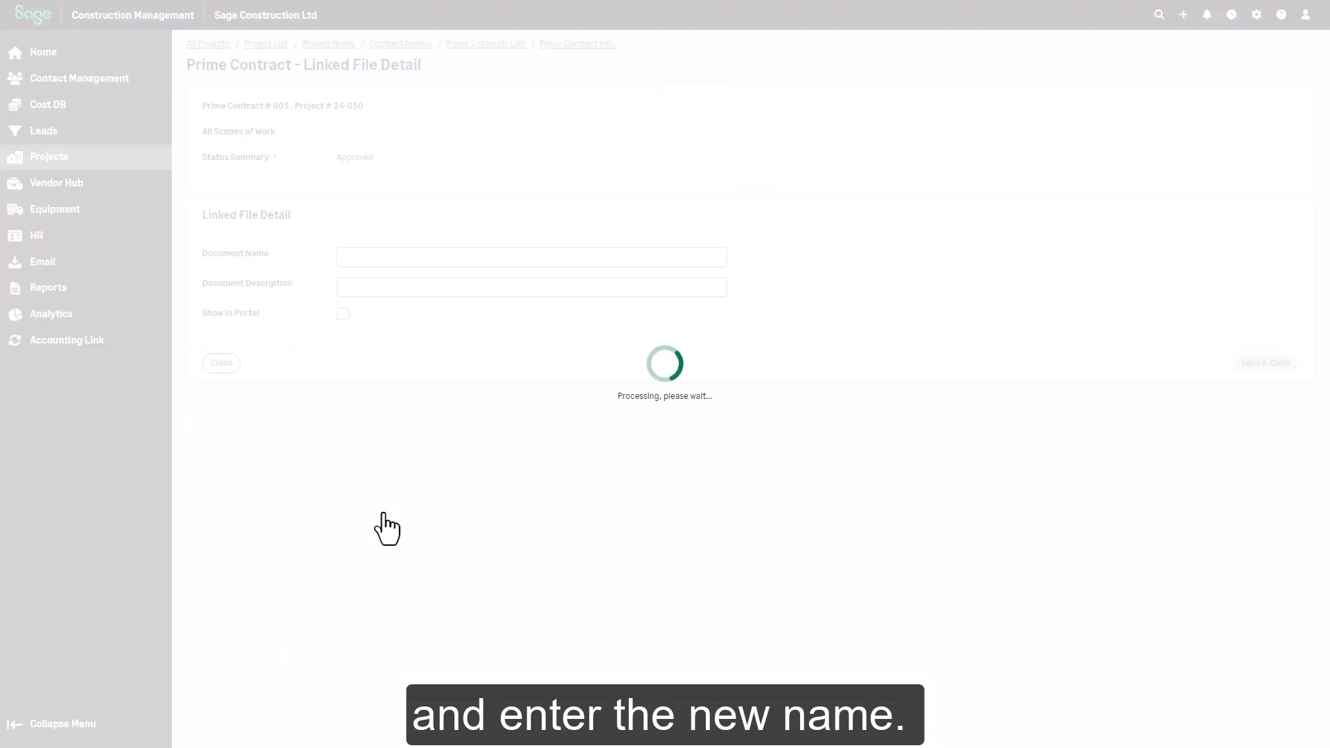
{"action": "left_click", "coordinate": [369, 258]}
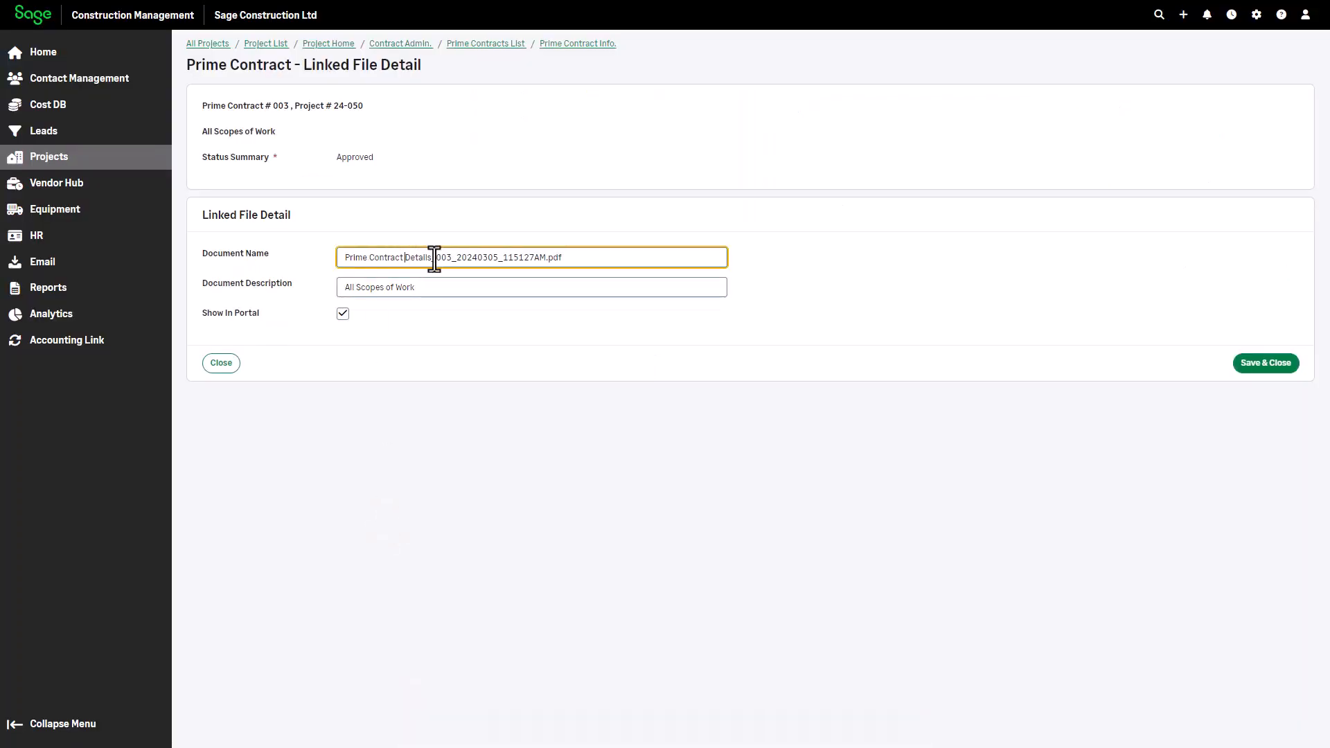
{"action": "left_click_drag", "start_coordinate": [431, 258], "coordinate": [834, 237]}
{"action": "type", "text": "003"}
{"action": "left_click", "coordinate": [1288, 362]}
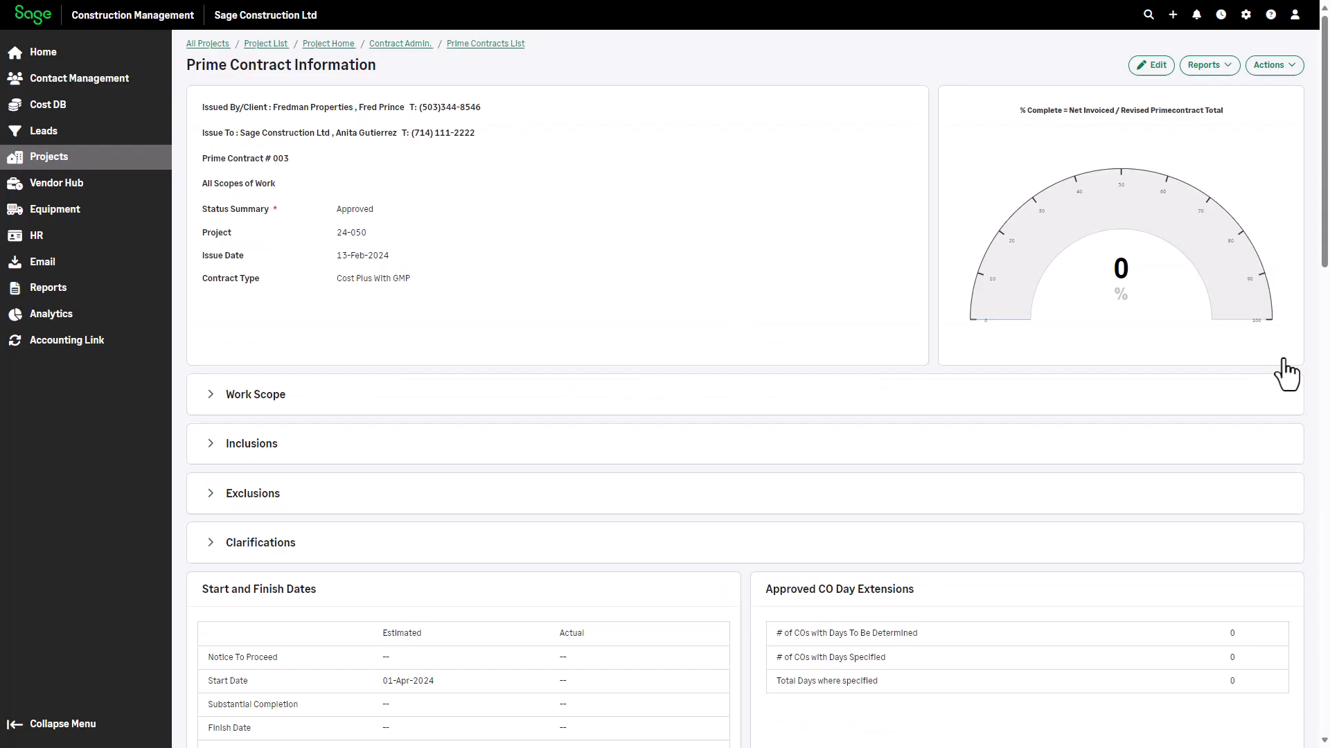
Step: View the linked Prime Contract Details 003 report through to its GMP budget items, and return to the prime contract page
{"action": "scroll", "coordinate": [1324, 669], "scroll_direction": "down", "scroll_amount": 10}
{"action": "left_click", "coordinate": [1268, 507]}
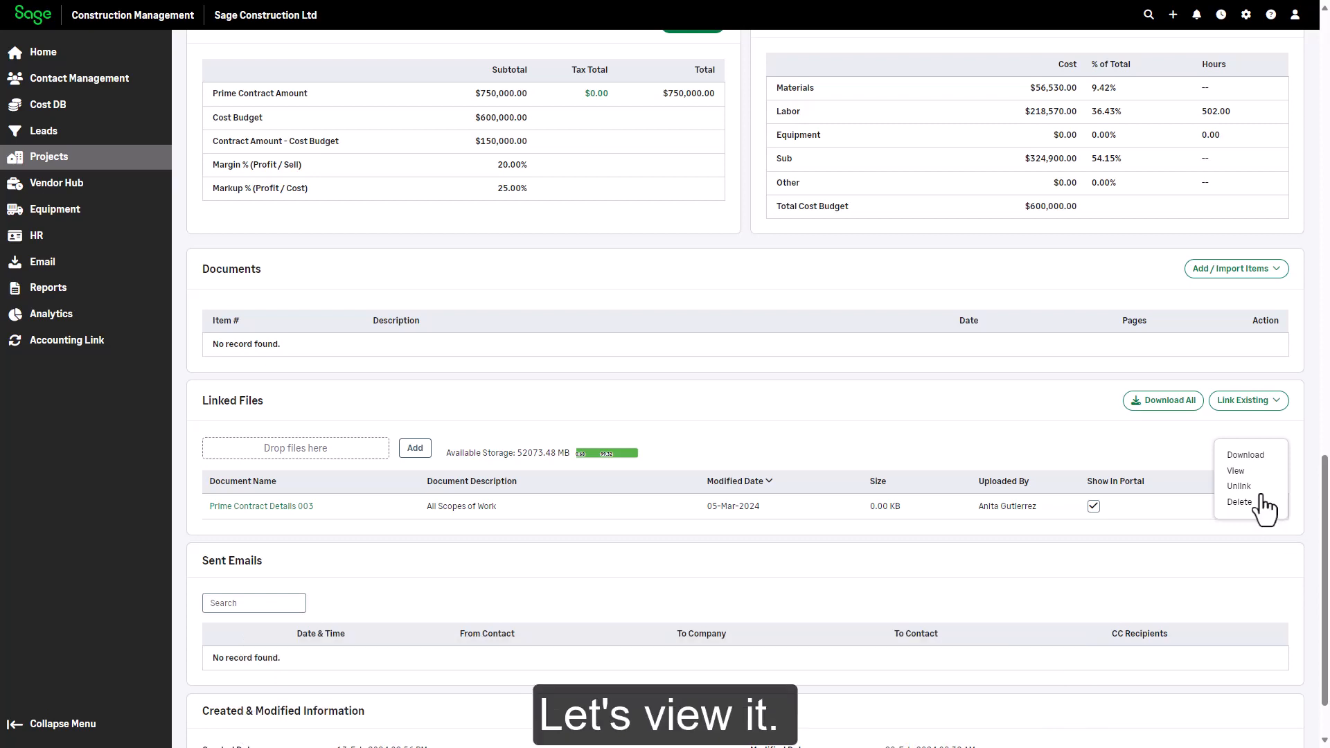
{"action": "left_click", "coordinate": [1235, 471]}
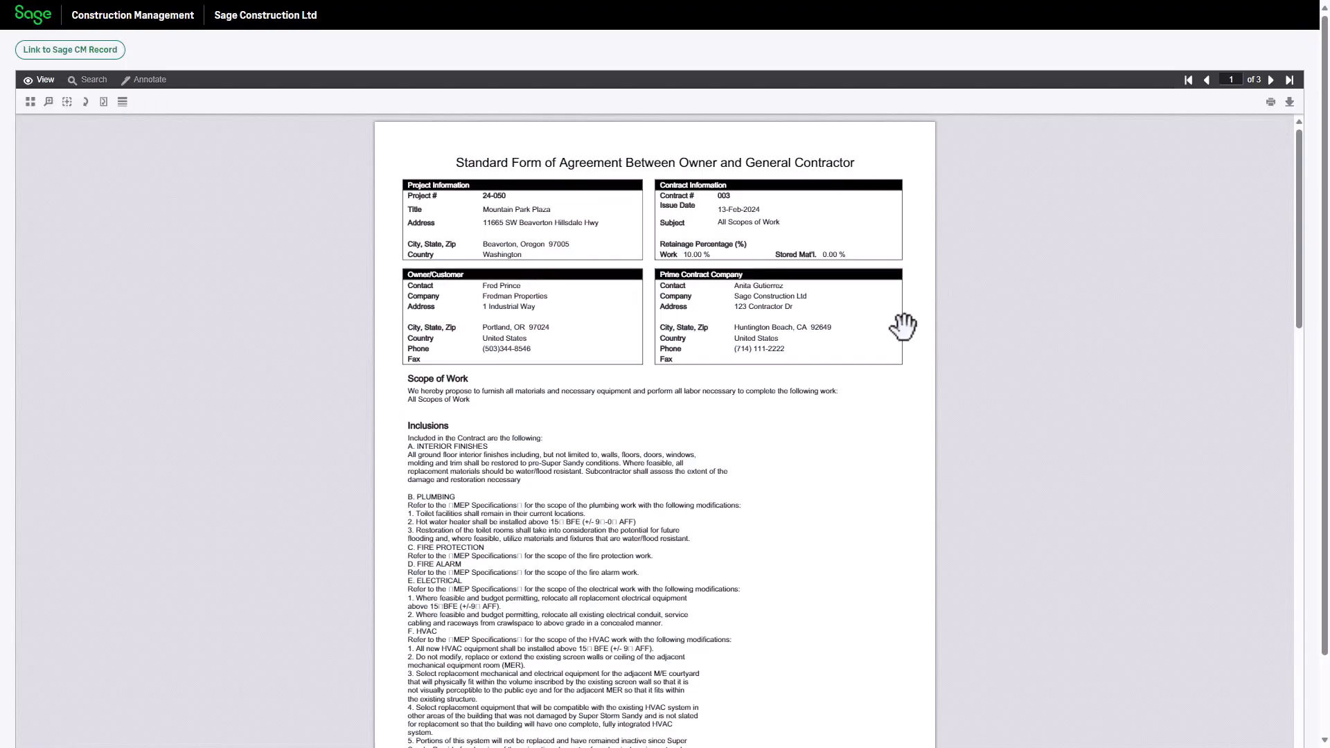
{"action": "scroll", "coordinate": [1301, 683], "scroll_direction": "down", "scroll_amount": 20}
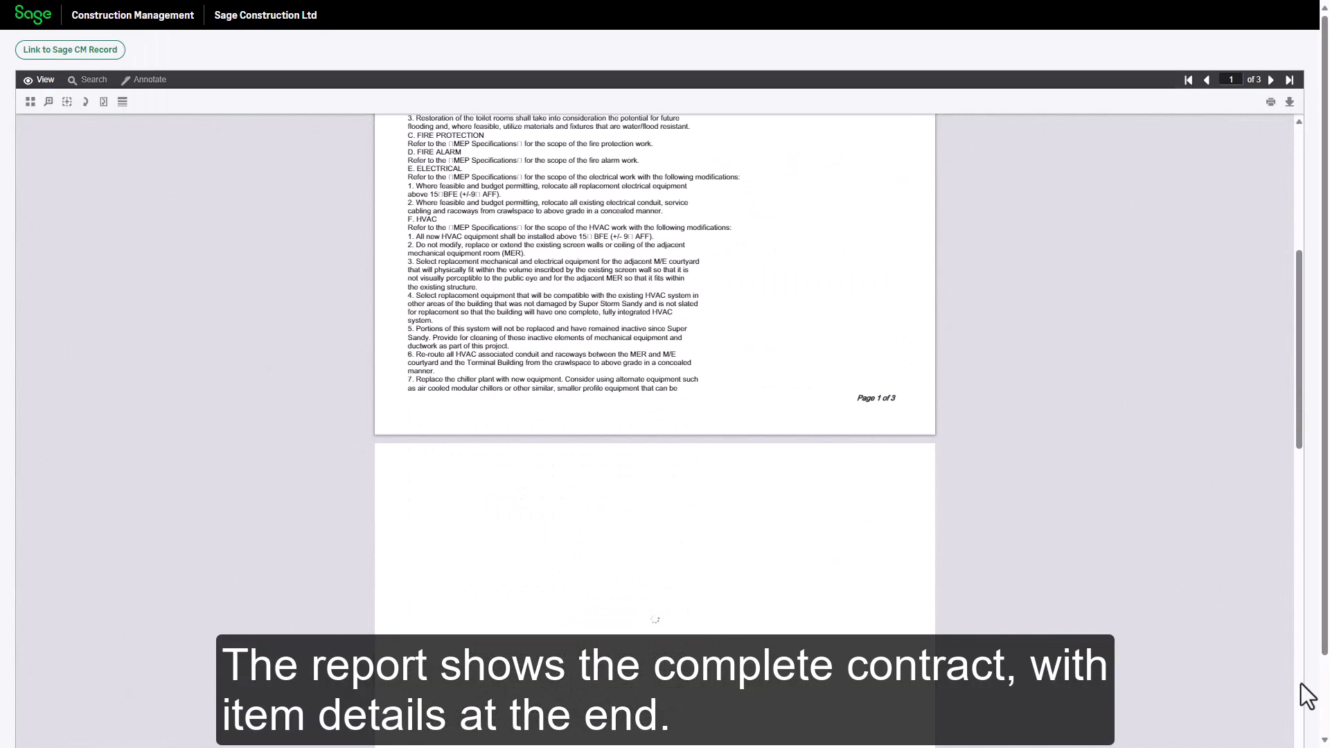
{"action": "scroll", "coordinate": [1301, 683], "scroll_direction": "down", "scroll_amount": 2}
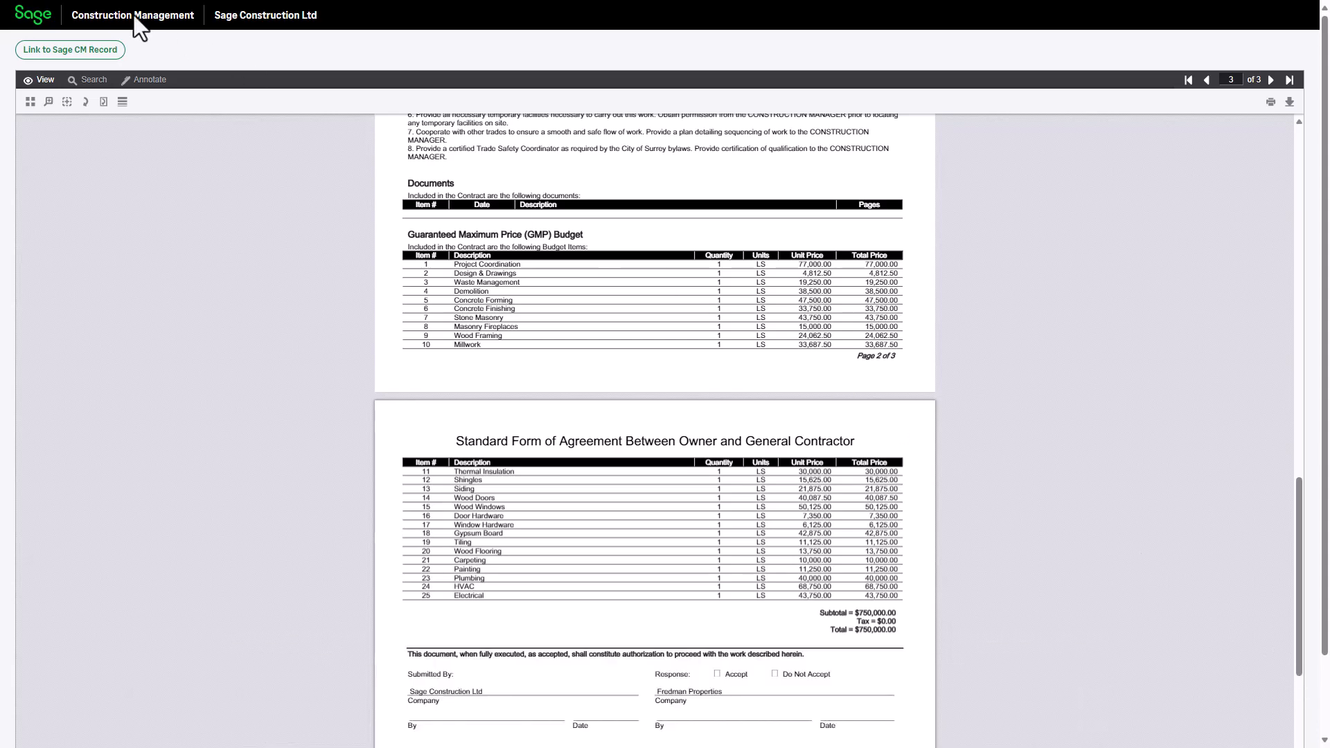
{"action": "mouse_move", "coordinate": [176, 6]}
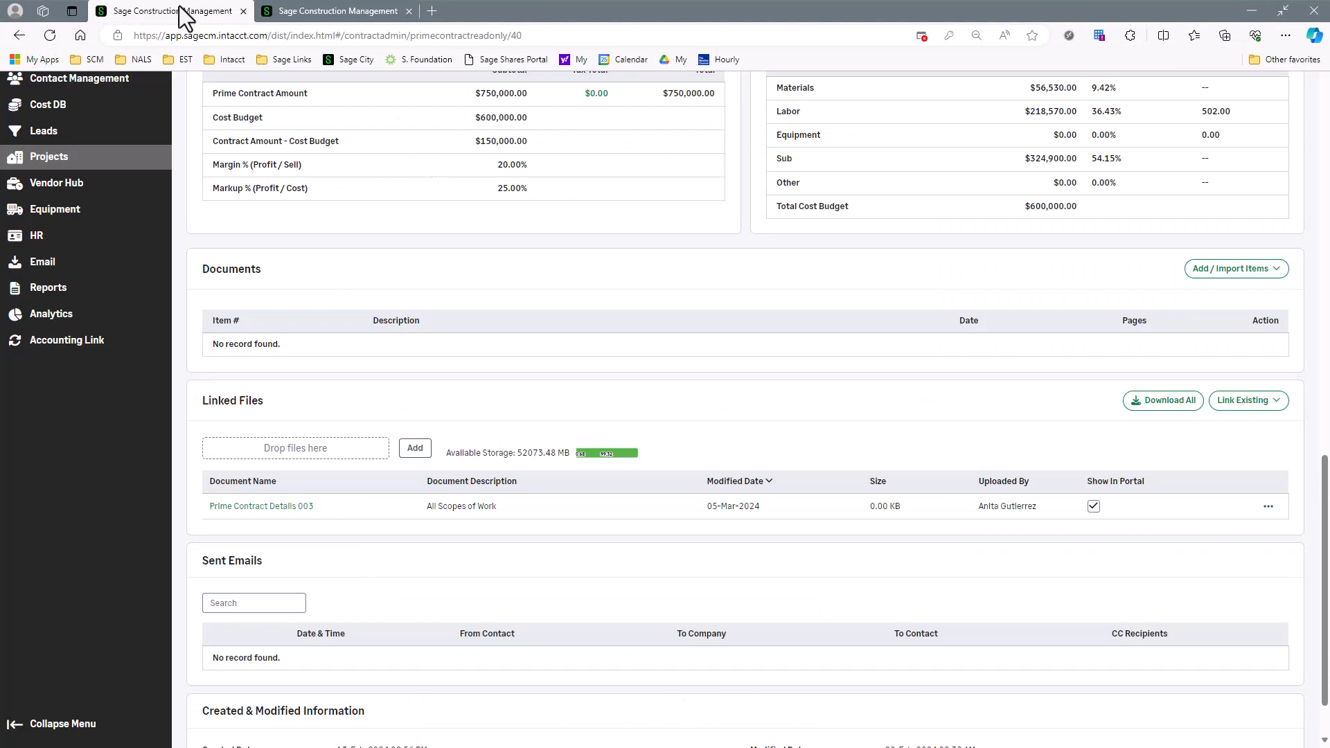
{"action": "key", "text": "F11"}
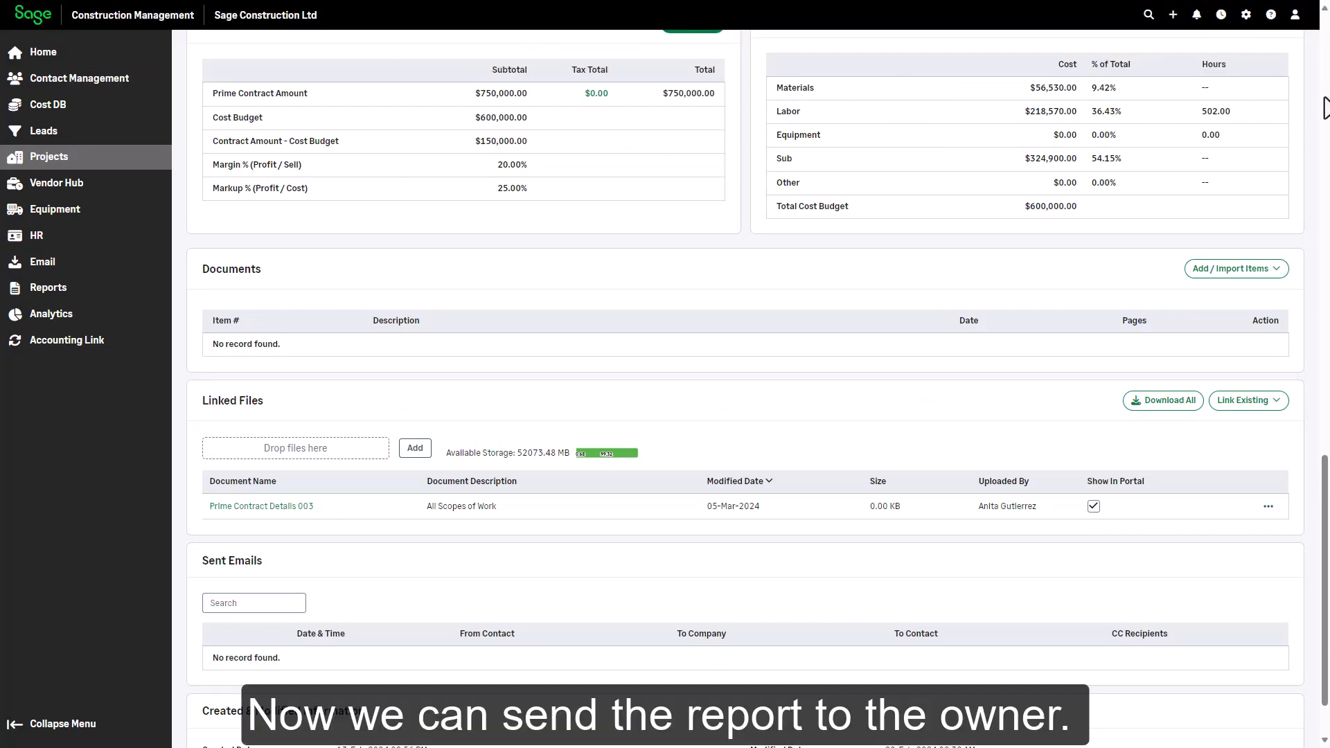
Step: Prepare an email of the Prime Contract Details report with the Default template, Email PDF (Adobe Acrobat) export option and Default email template
{"action": "scroll", "coordinate": [1324, 108], "scroll_direction": "up", "scroll_amount": 15}
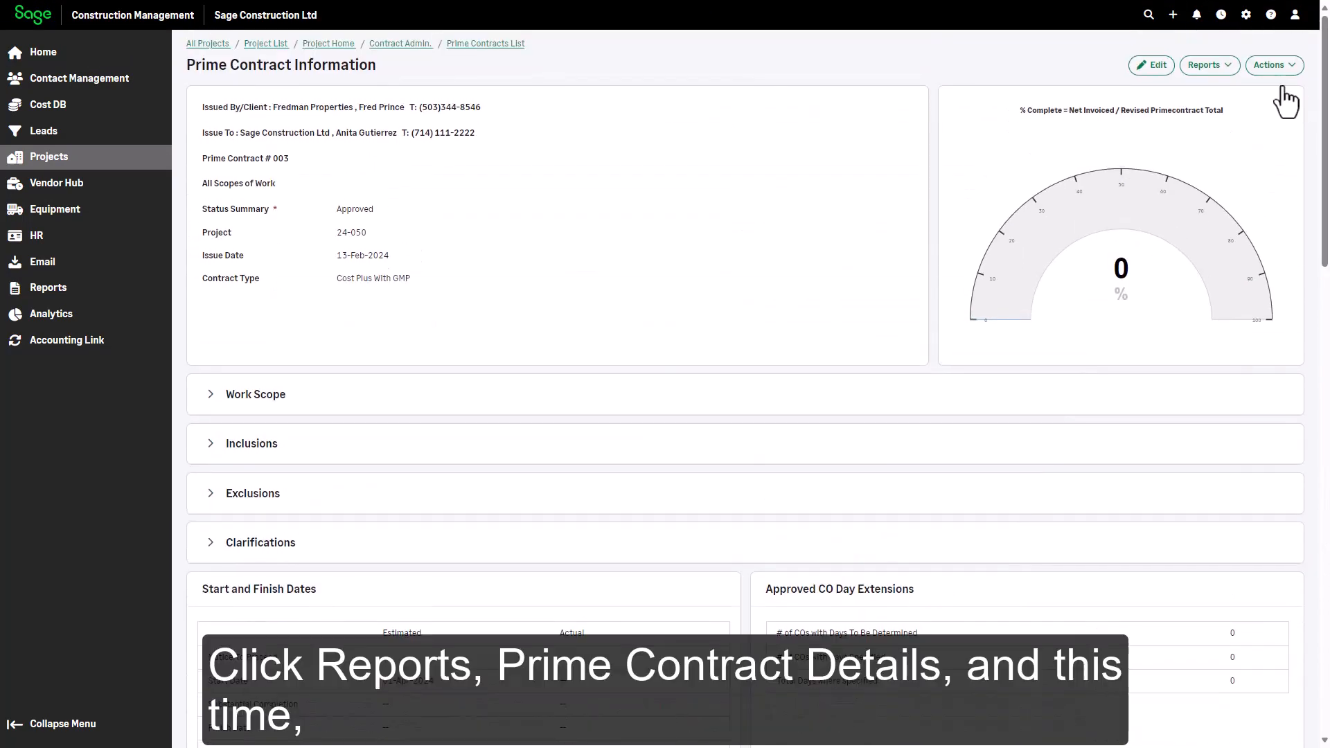
{"action": "left_click", "coordinate": [1206, 65]}
{"action": "left_click", "coordinate": [1185, 97]}
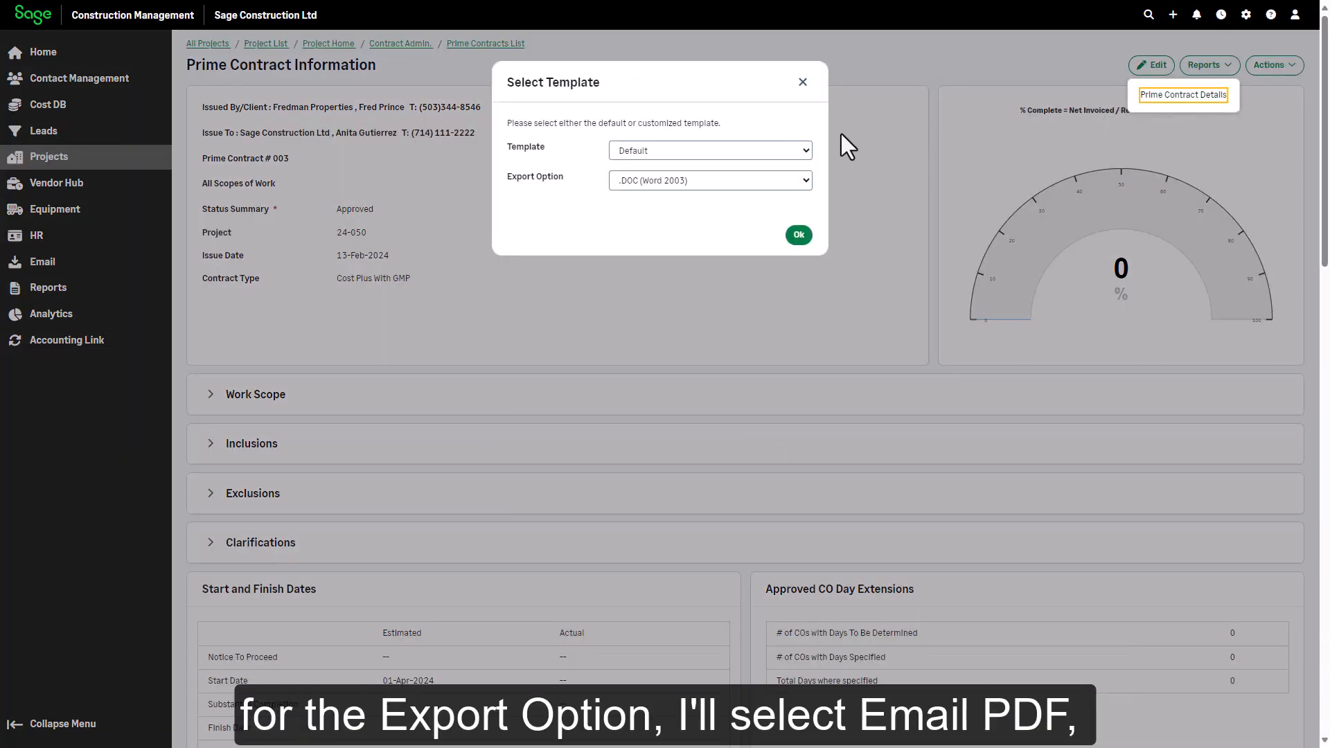
{"action": "left_click", "coordinate": [783, 182]}
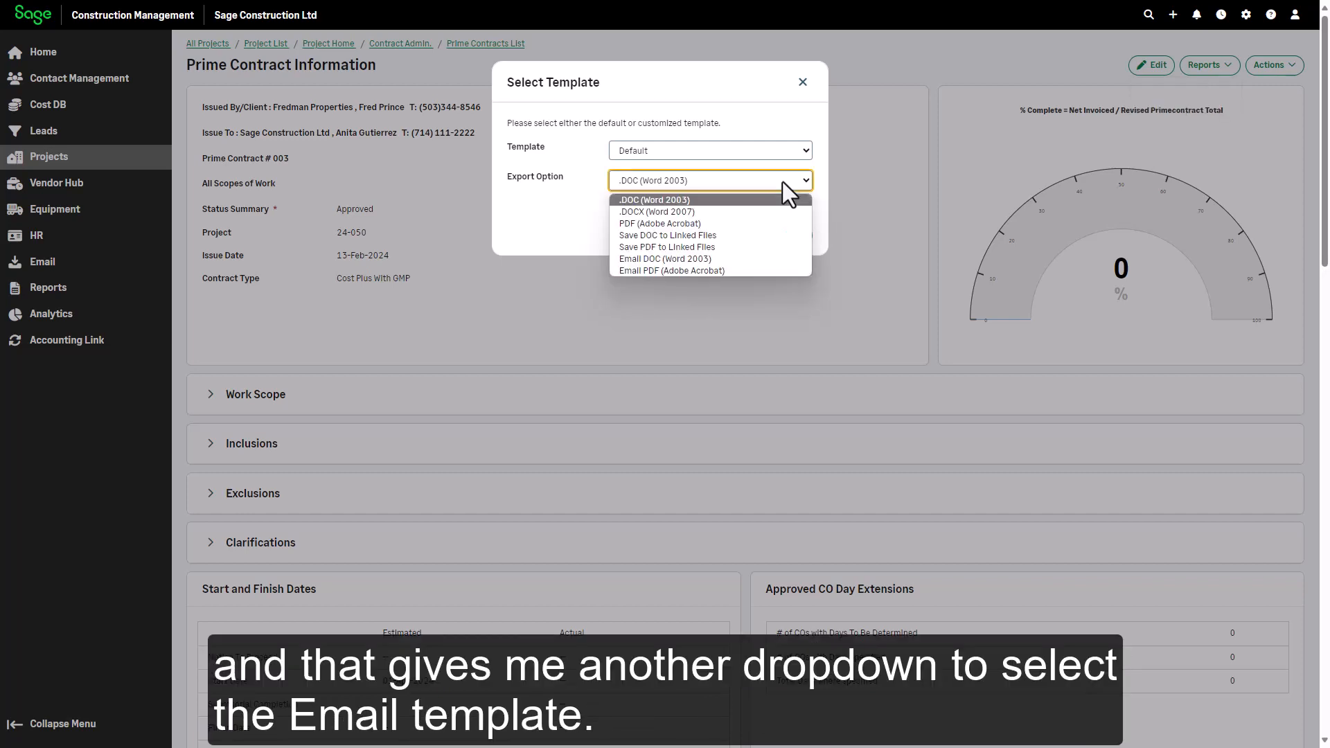
{"action": "left_click", "coordinate": [727, 270]}
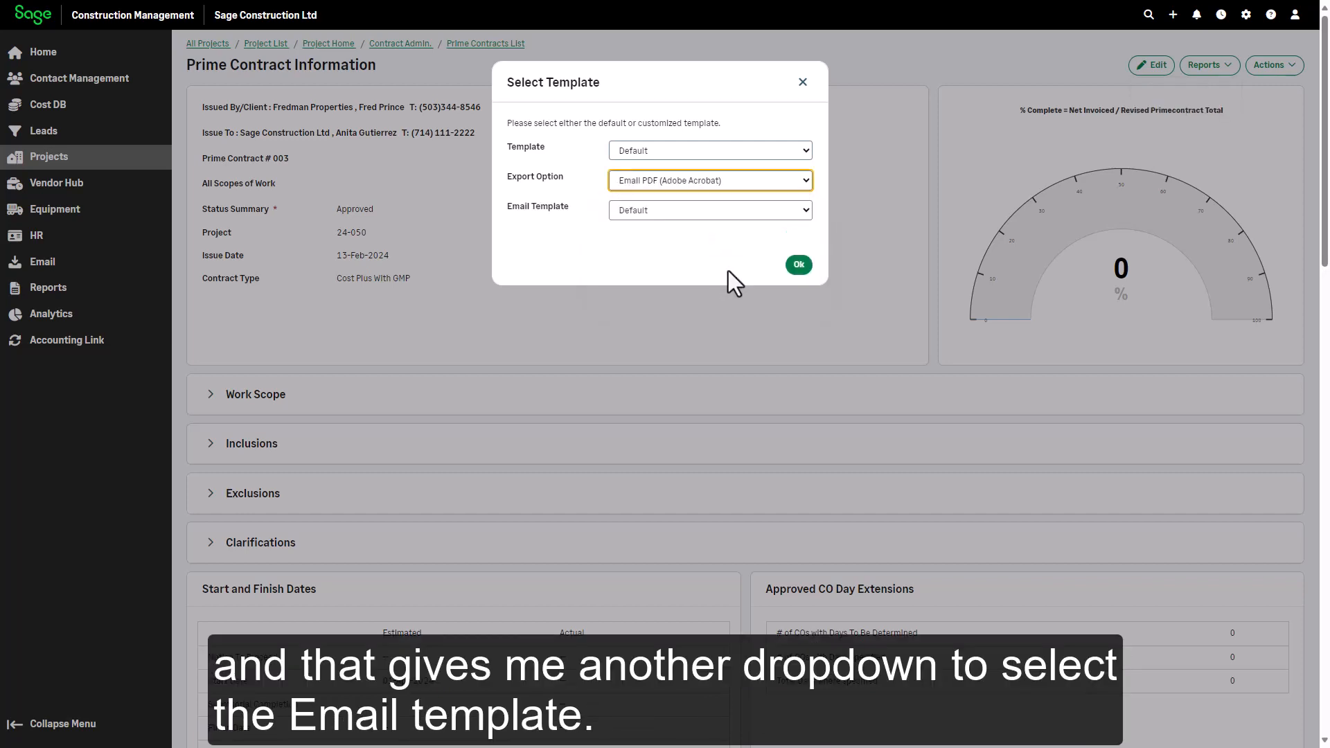
{"action": "left_click", "coordinate": [729, 216]}
{"action": "left_click", "coordinate": [729, 216]}
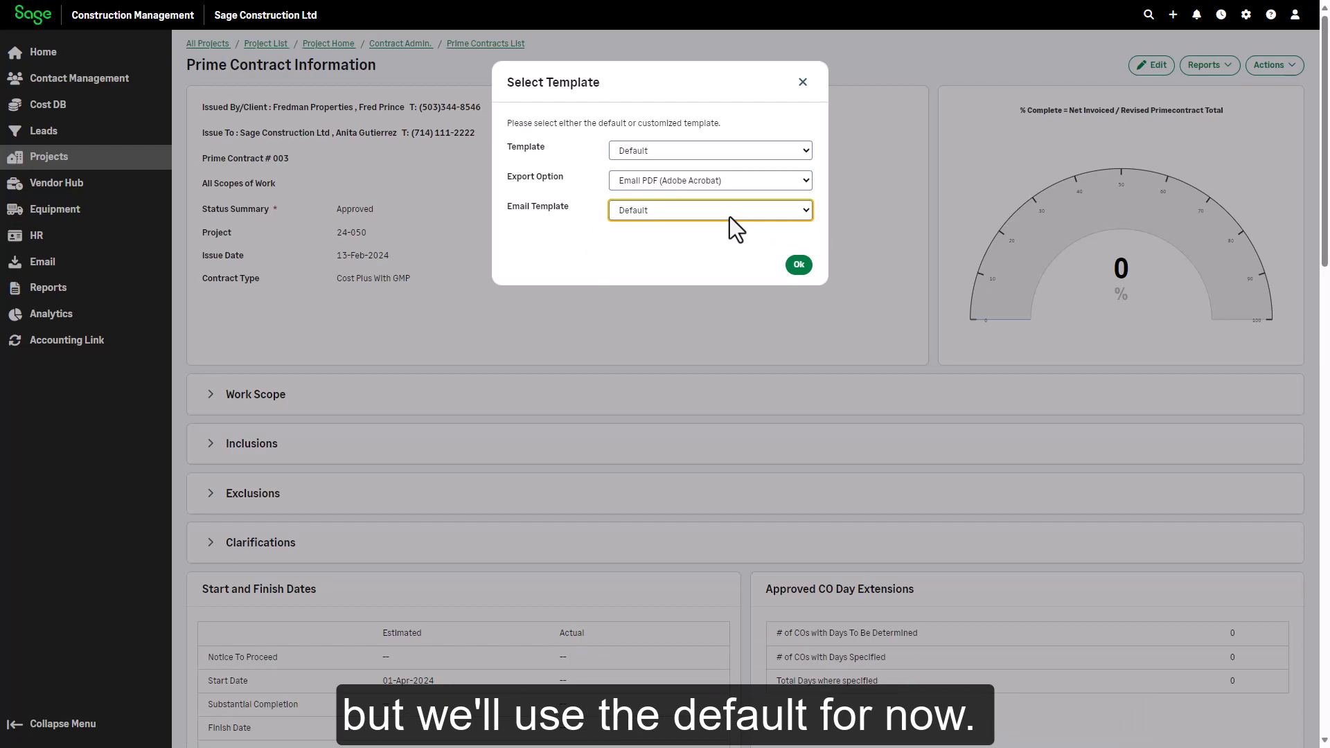
{"action": "left_click", "coordinate": [803, 264]}
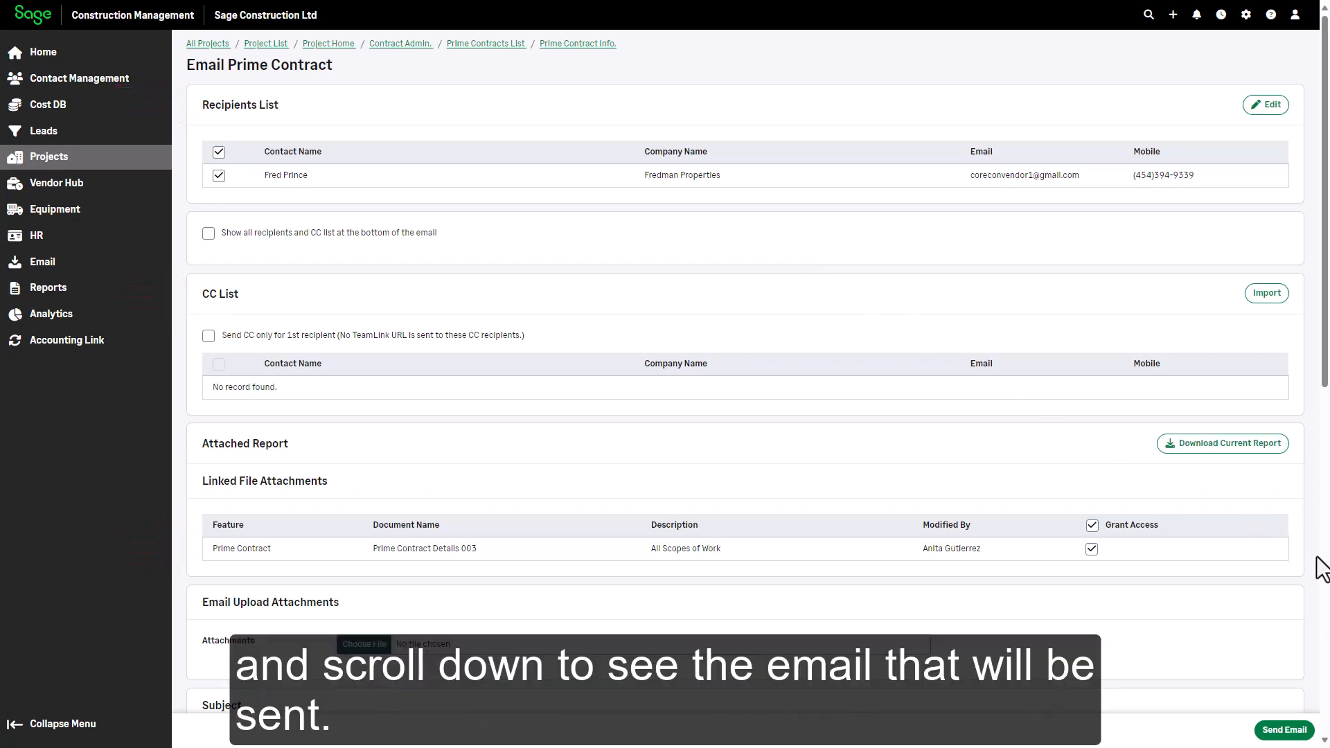
Step: Review the prime contract email's subject and body, send it to the client contact, and check the contract's Sent Emails section
{"action": "scroll", "coordinate": [1316, 557], "scroll_direction": "down", "scroll_amount": 9}
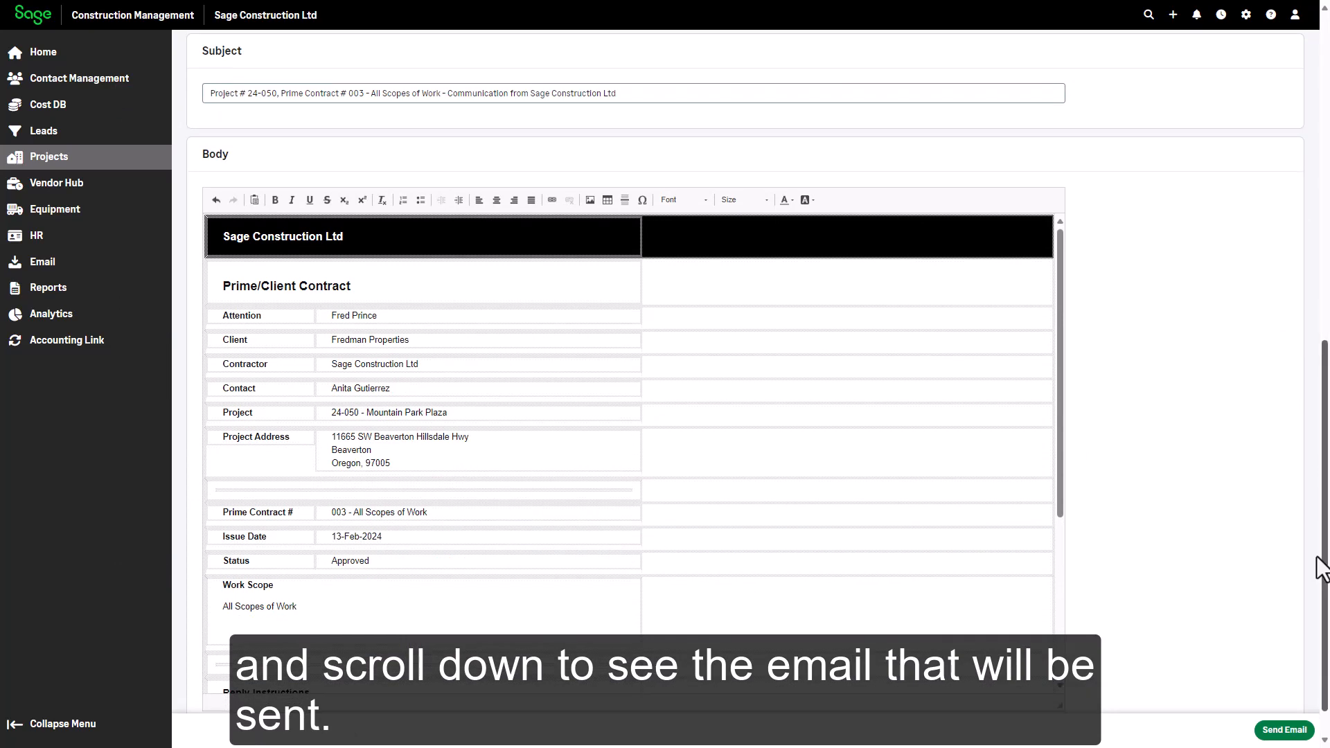
{"action": "scroll", "coordinate": [1319, 568], "scroll_direction": "down", "scroll_amount": 1}
{"action": "left_click", "coordinate": [1297, 732]}
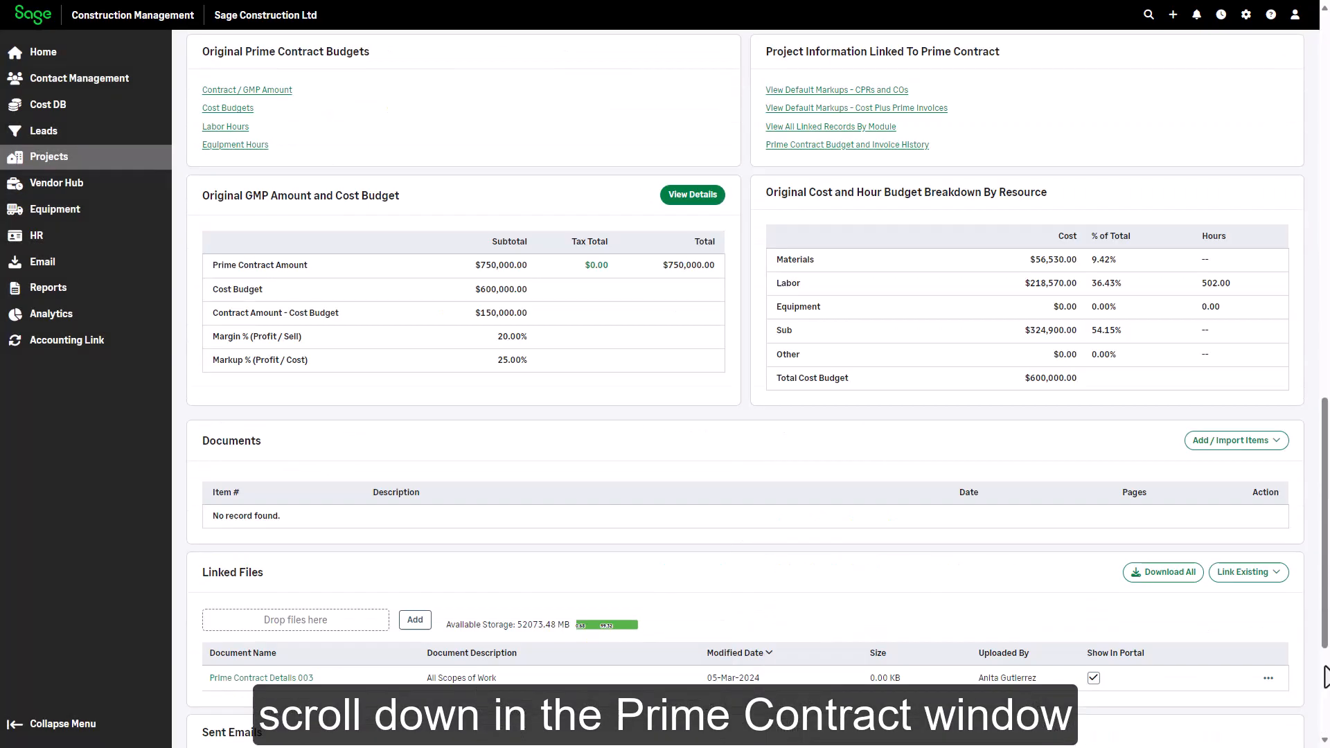
{"action": "scroll", "coordinate": [1322, 677], "scroll_direction": "down", "scroll_amount": 4}
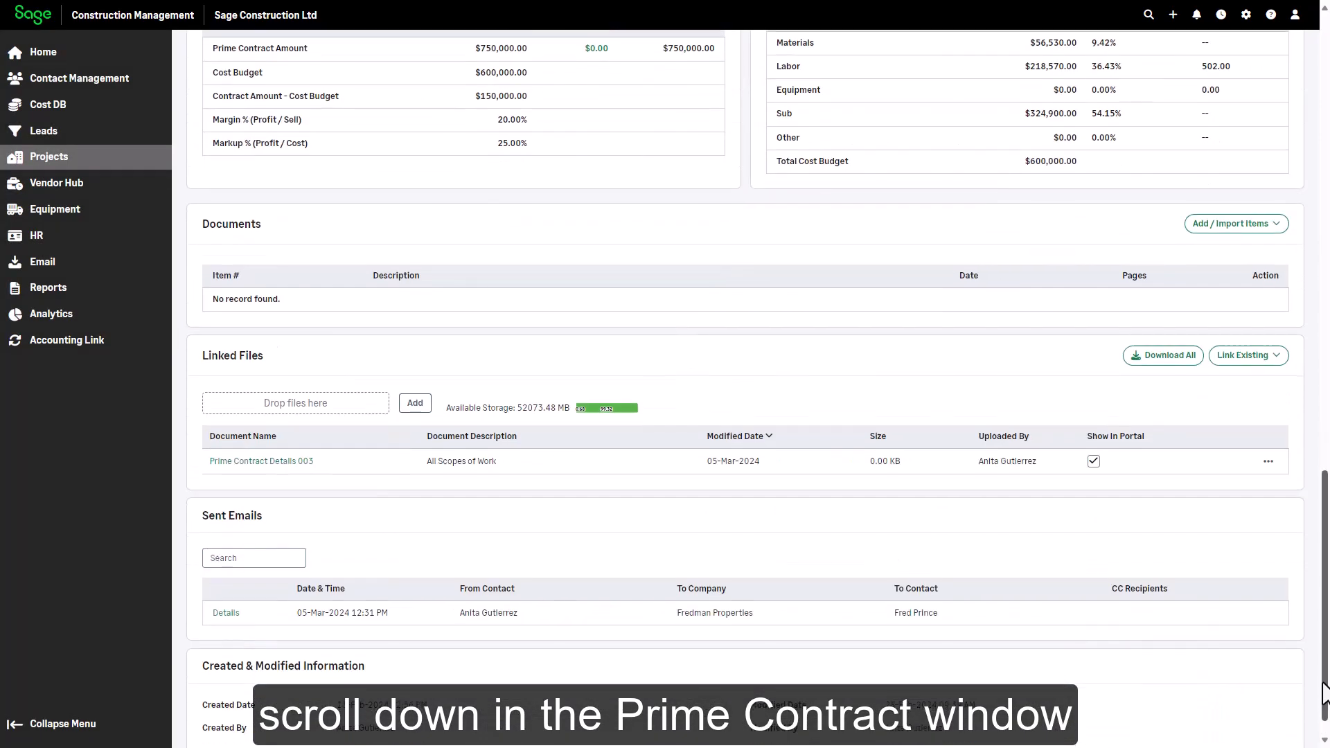